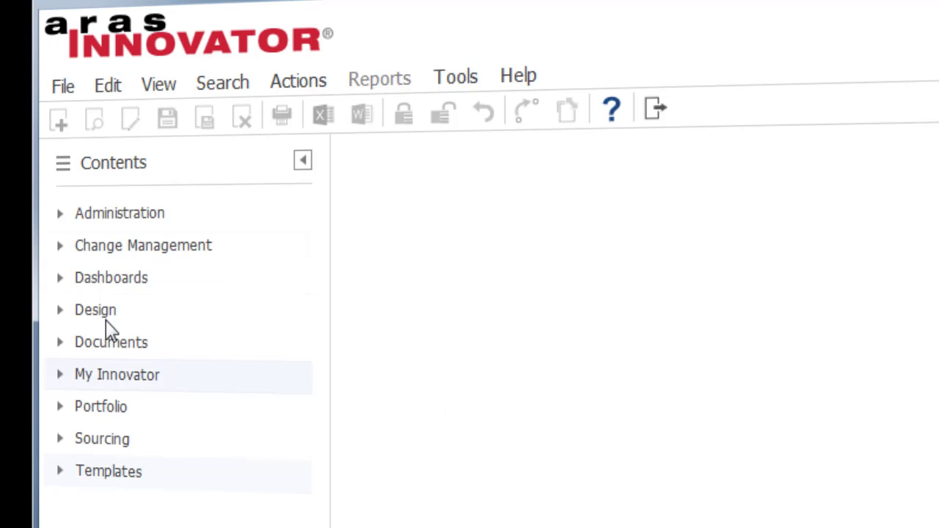
- Look through the contents of the Change Management and Dashboards categories, collapsing each one after viewing
left_click(58, 246)
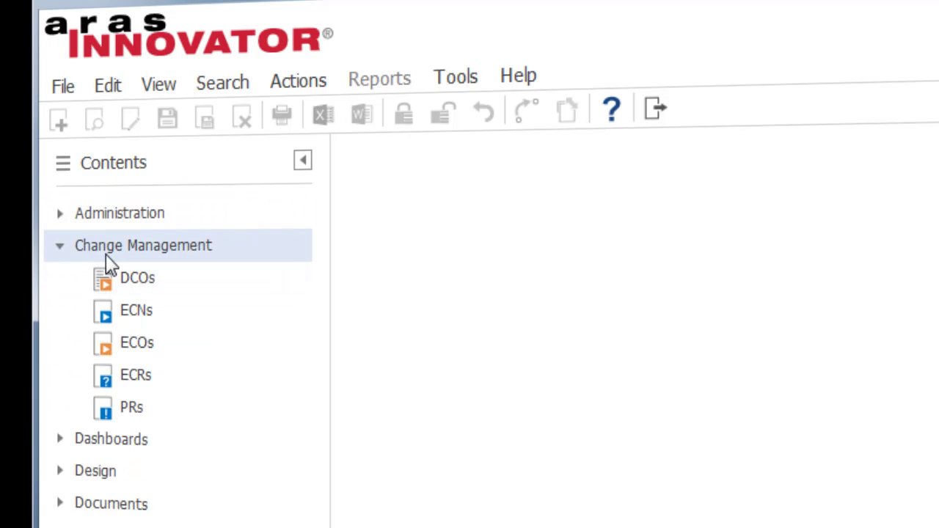
left_click(58, 246)
left_click(60, 278)
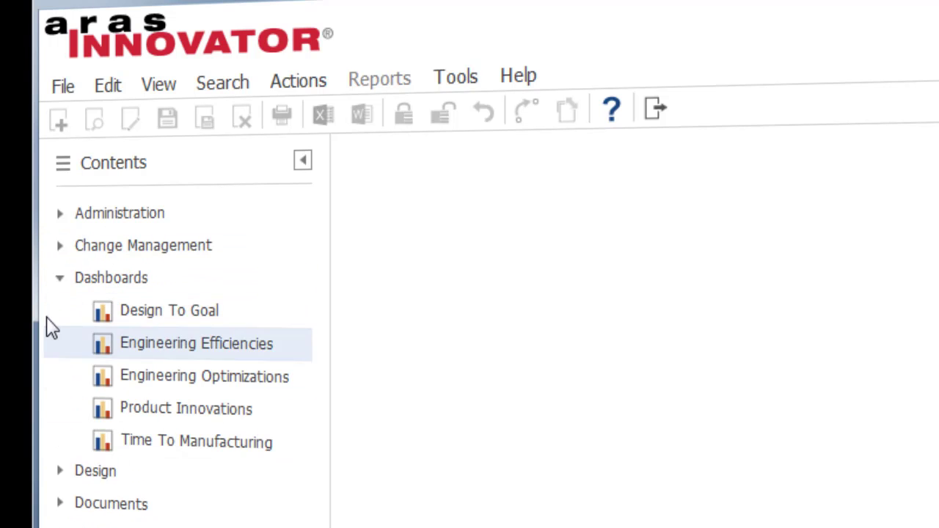
left_click(60, 279)
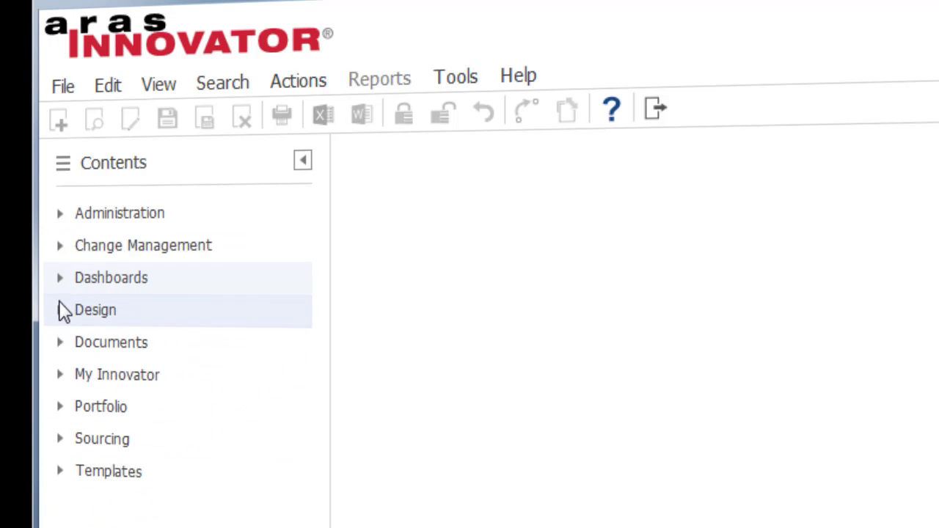
- List all parts in the Design category and open part 1600, One-way socket
left_click(59, 309)
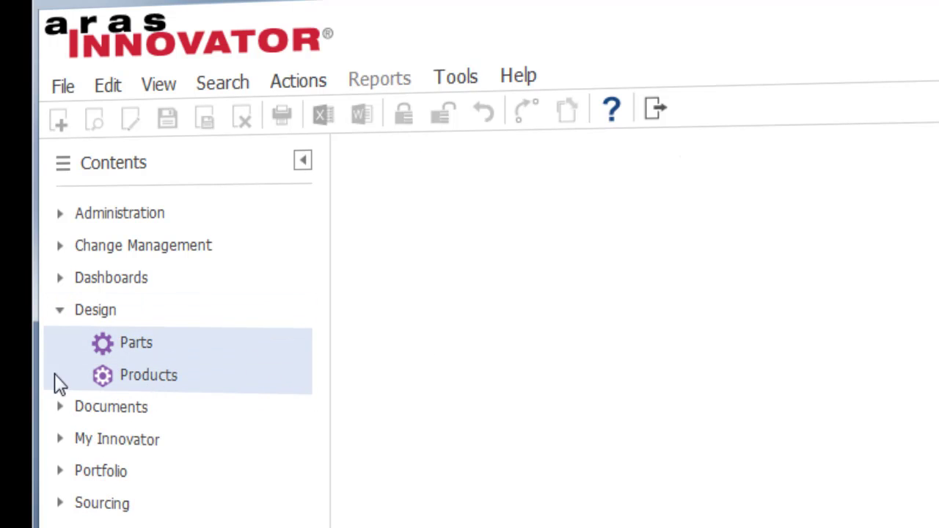
left_click(608, 149)
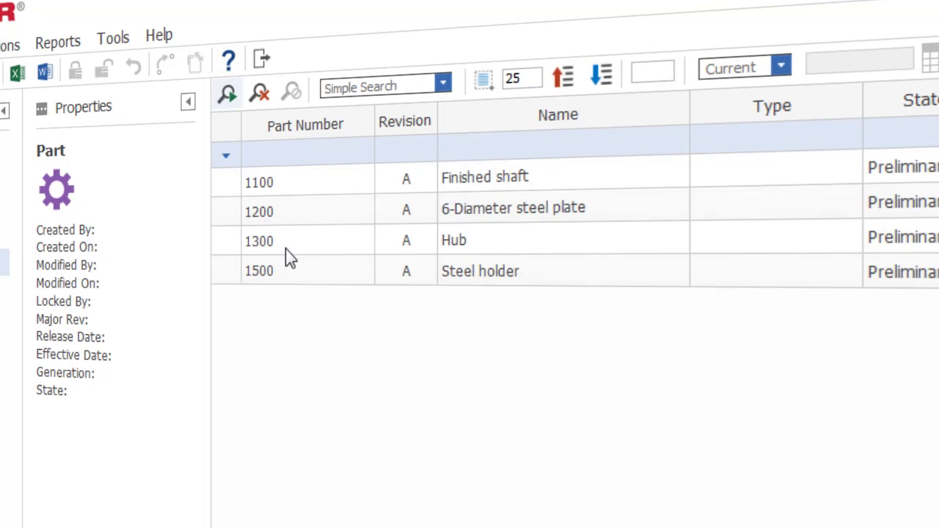
left_click(450, 308)
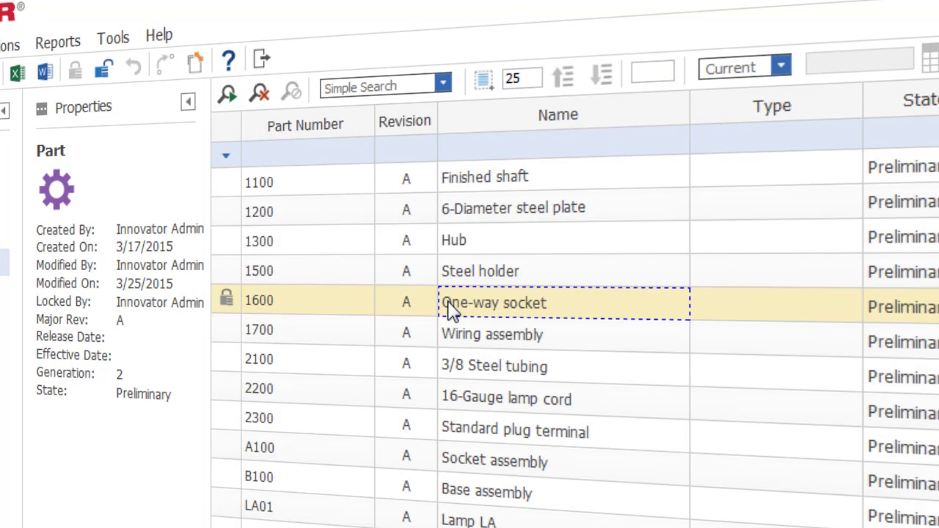
double_click(450, 309)
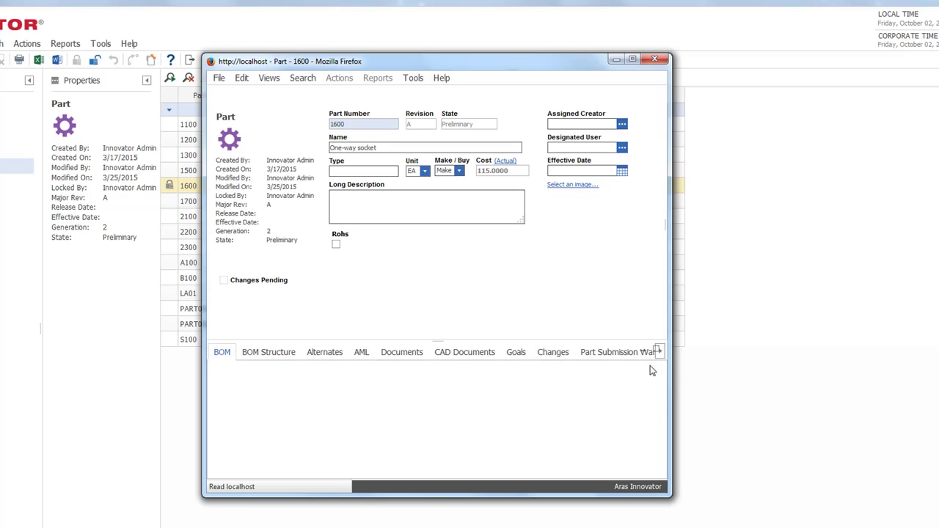
- Enlarge and reposition the part 1600 window, and display the part's BOM structure
left_click_drag(671, 498, 918, 527)
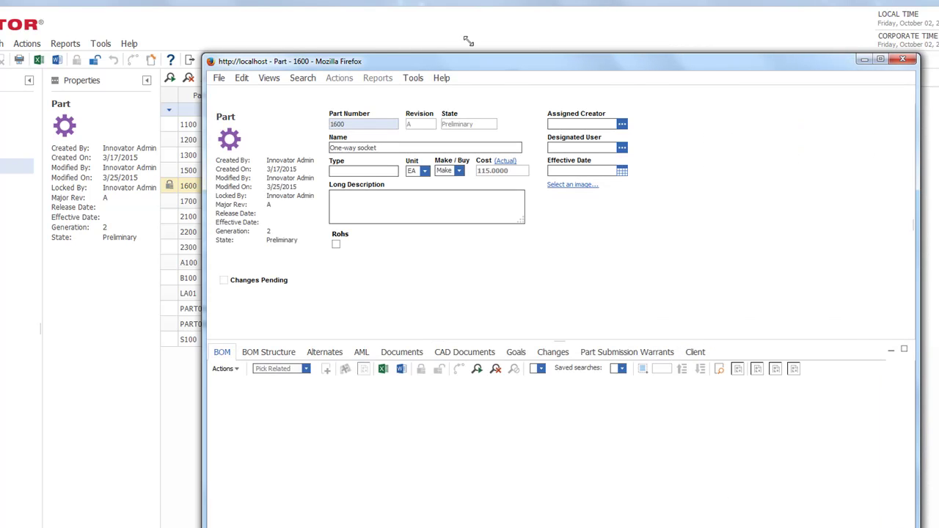
left_click_drag(406, 66, 349, 26)
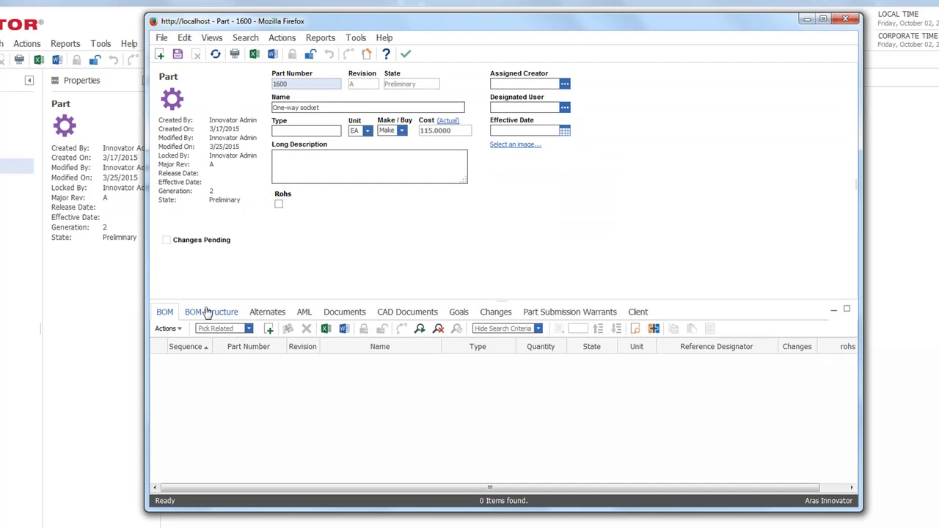
left_click(207, 313)
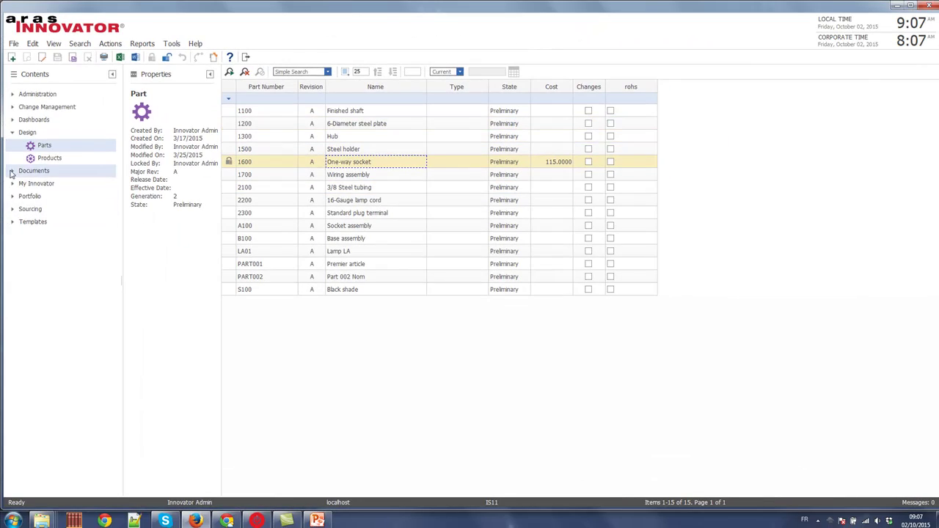
- List all documents in the Documents category and open DOCTALEND97937 to view its details
left_click(11, 171)
left_click(50, 196)
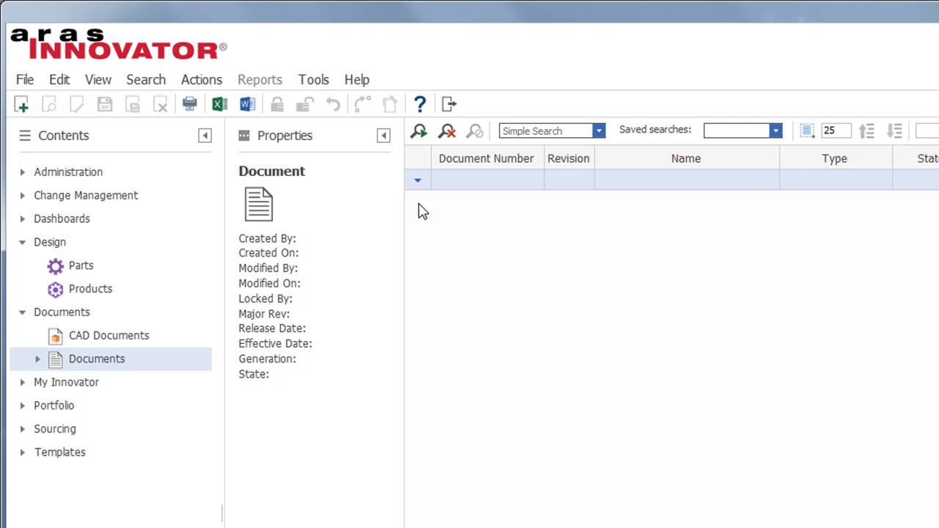
left_click(418, 132)
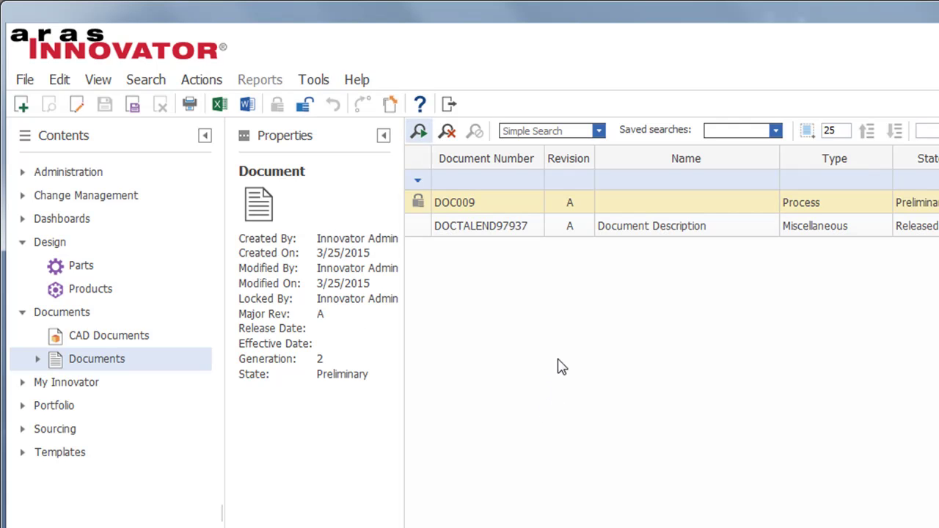
left_click(532, 232)
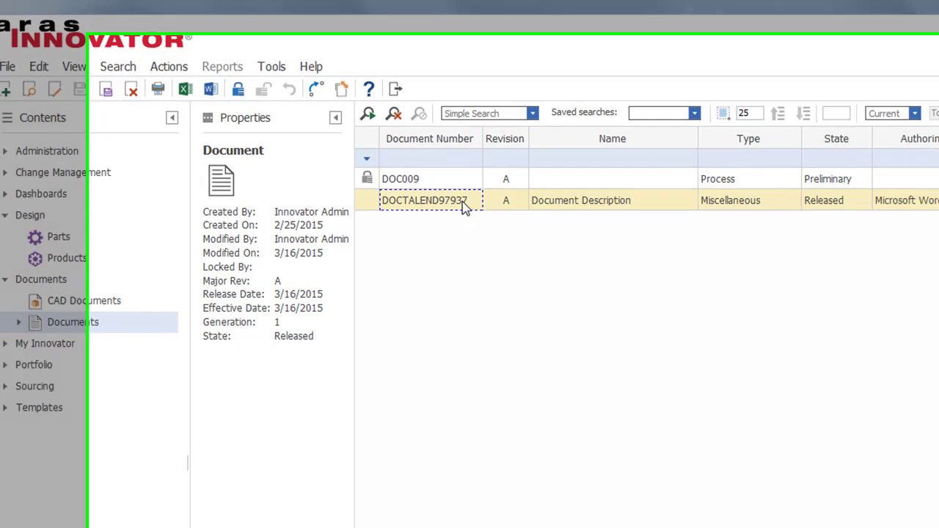
double_click(526, 233)
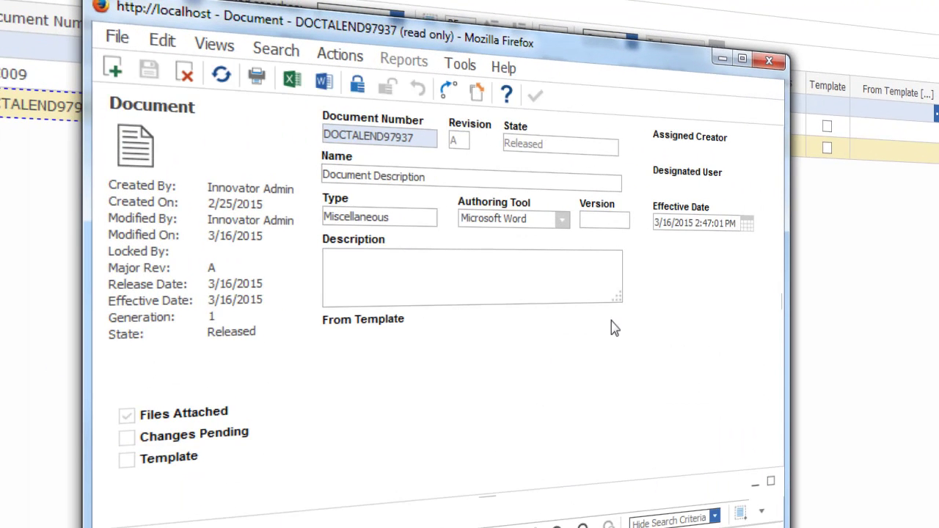
left_click(367, 352)
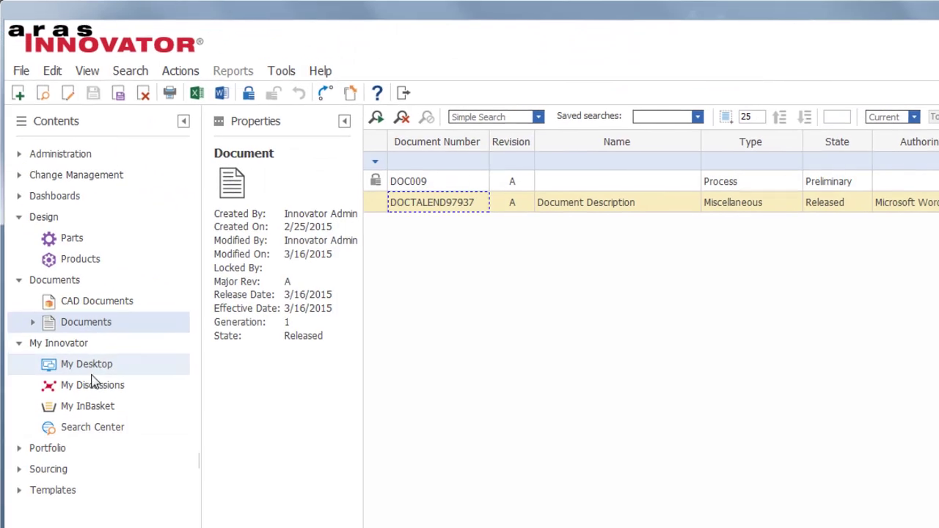
- Collapse the Documents and Design categories and open My Desktop under My Innovator
left_click(20, 280)
left_click(20, 217)
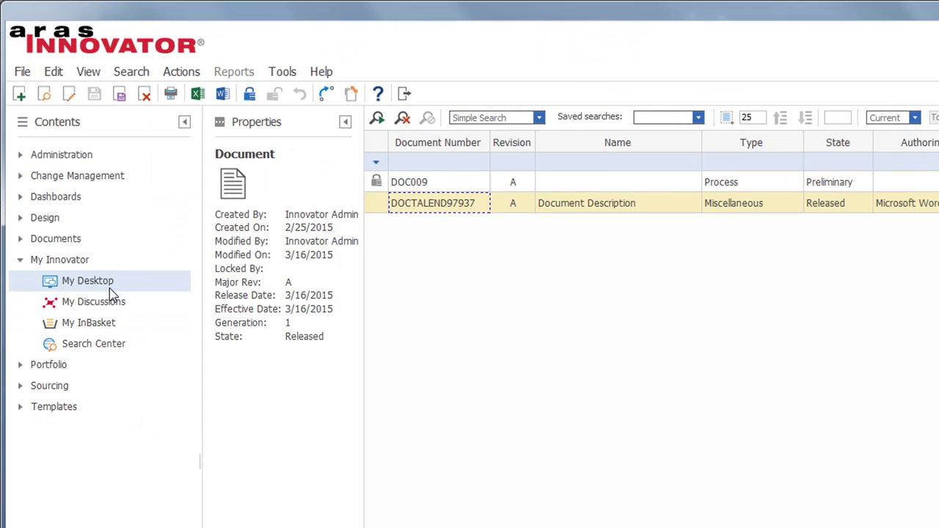
left_click(102, 282)
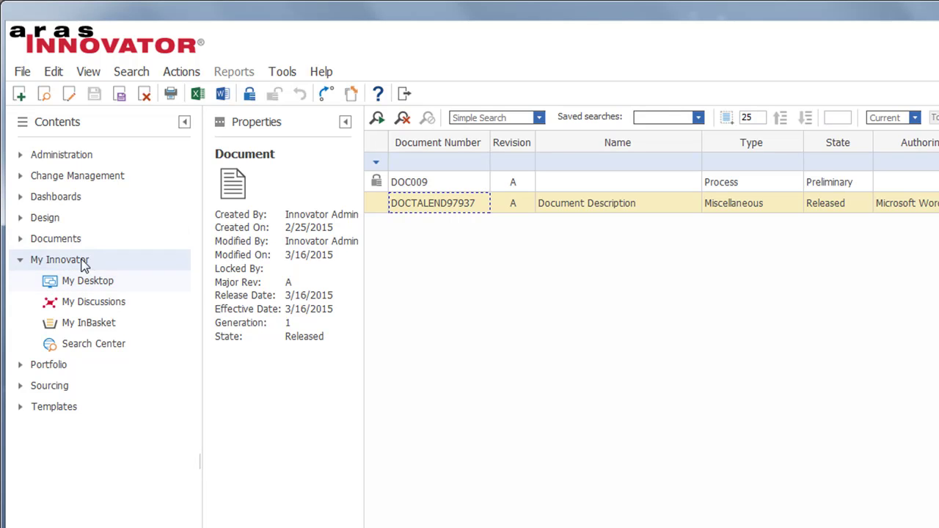
left_click(106, 283)
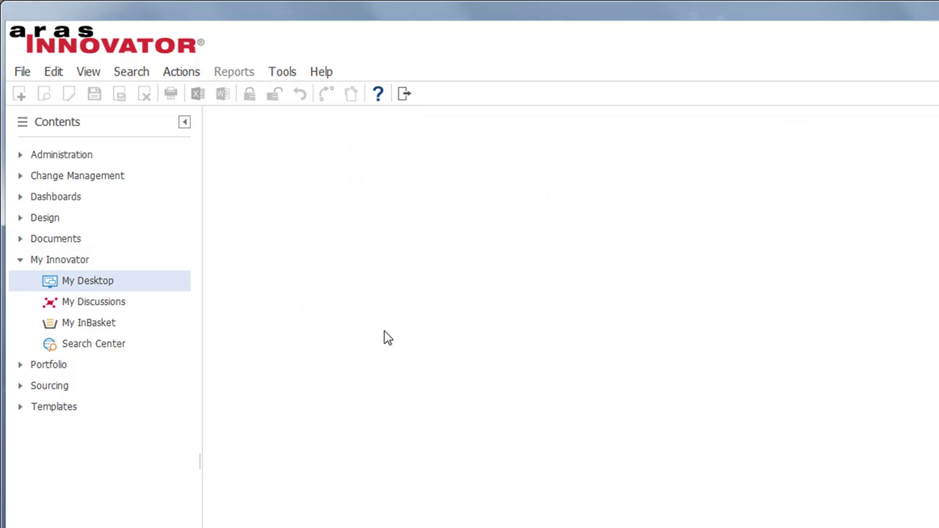
- View the My Discussions, My InBasket and Search Center pages, and collapse the My Innovator category
left_click(111, 302)
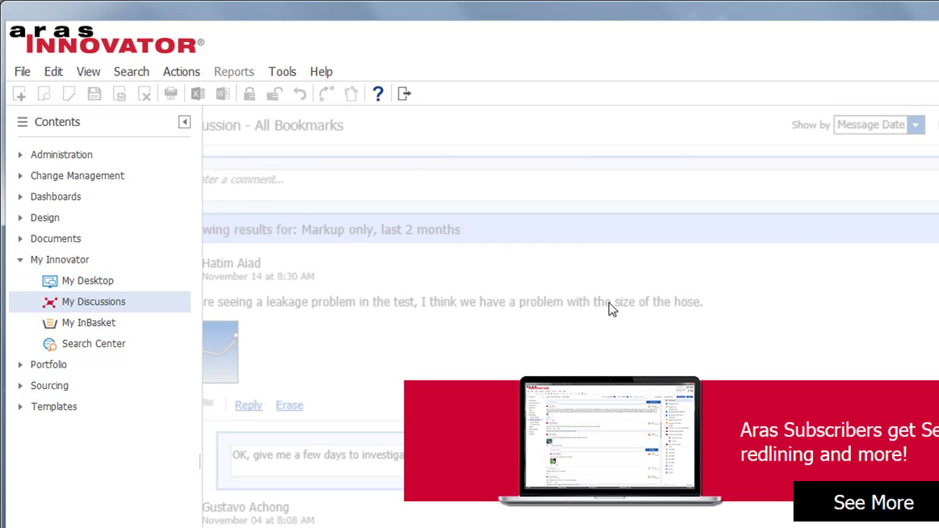
left_click(95, 325)
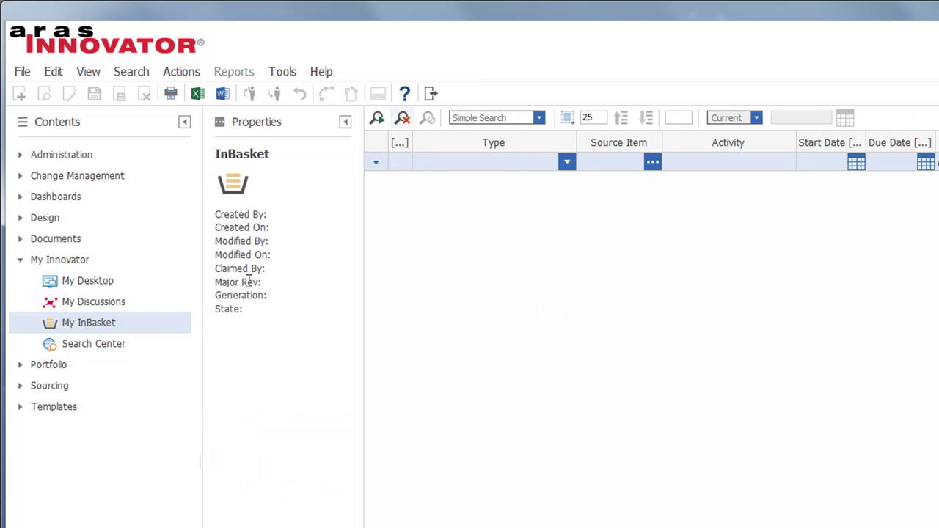
left_click(110, 344)
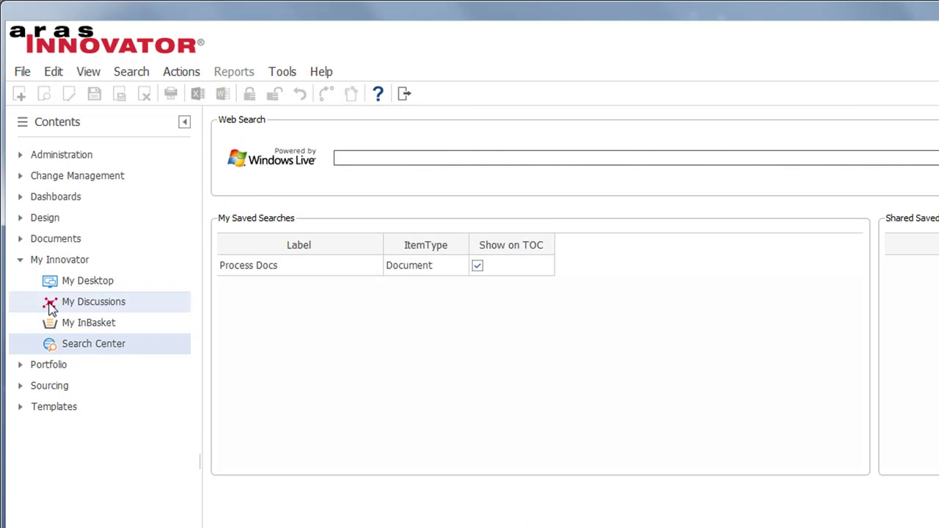
left_click(20, 259)
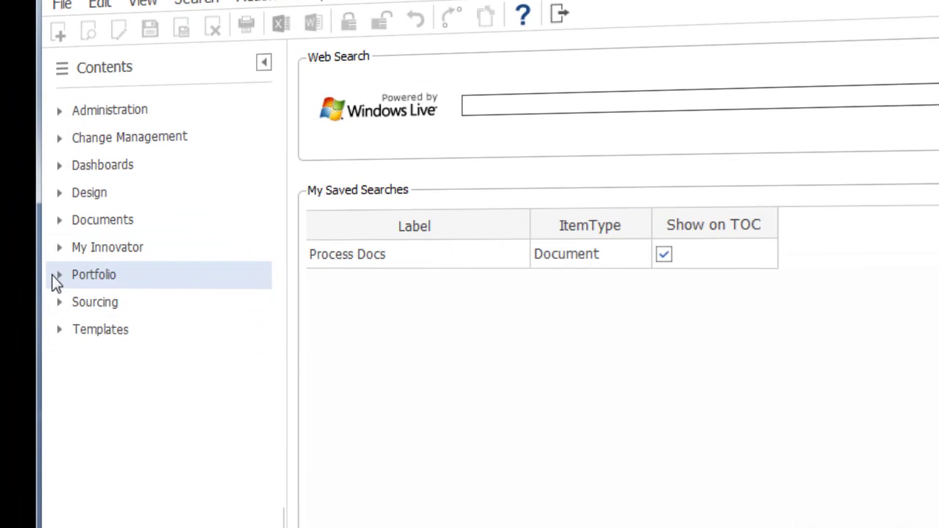
- Look through the contents of the Portfolio, Sourcing and Templates categories, leaving all of them collapsed
left_click(56, 275)
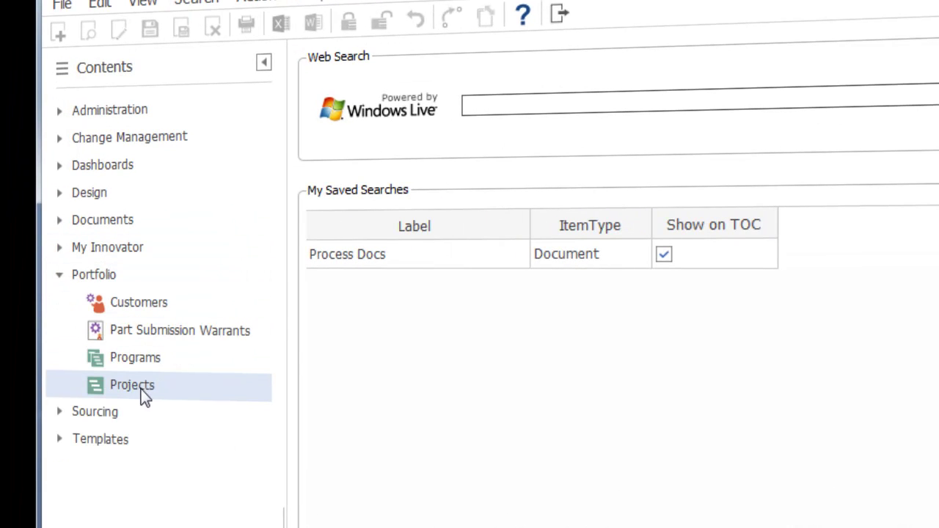
left_click(58, 411)
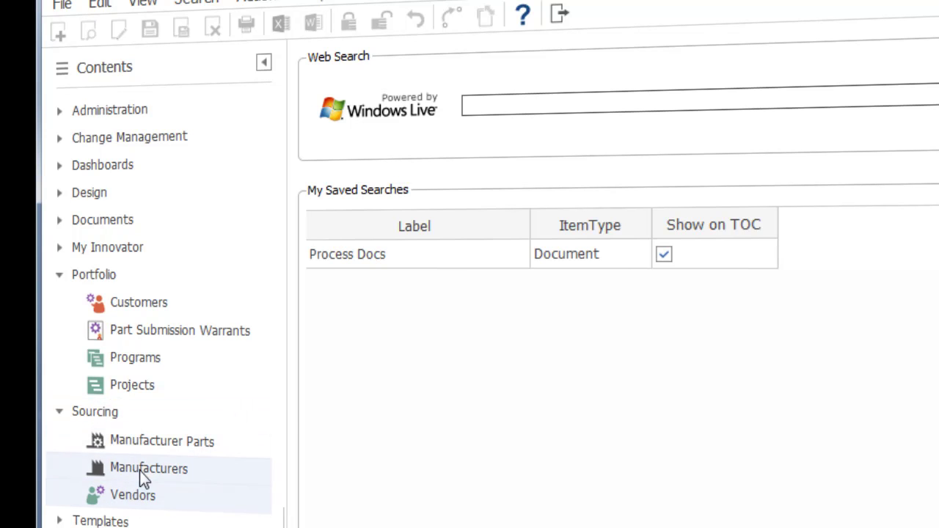
left_click(59, 412)
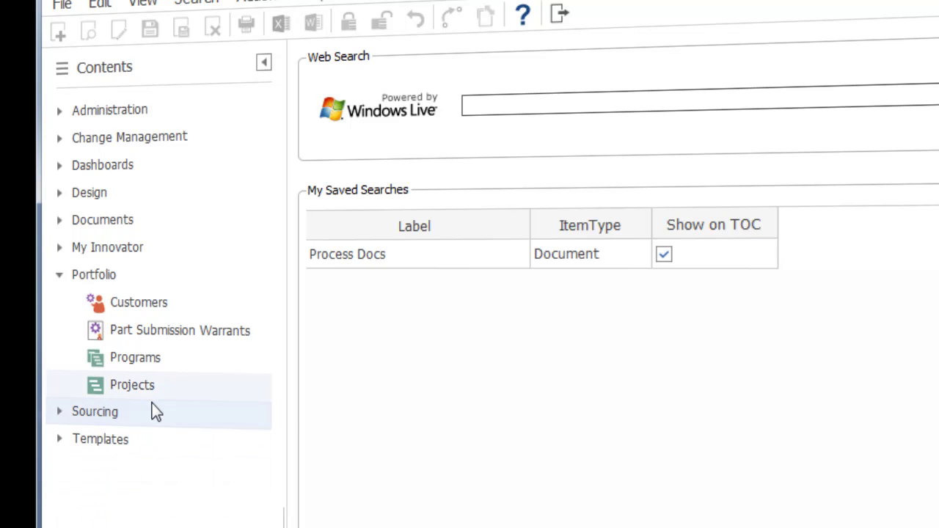
left_click(59, 439)
left_click(56, 440)
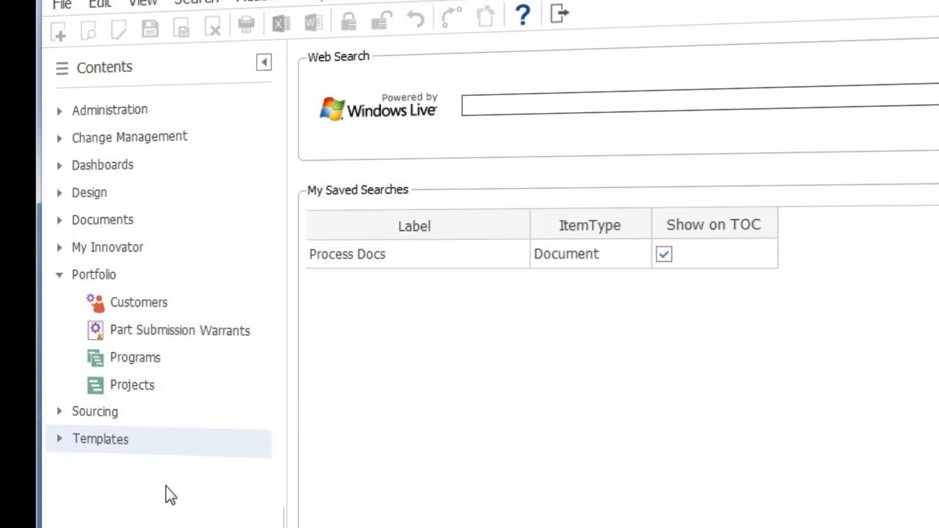
left_click(59, 275)
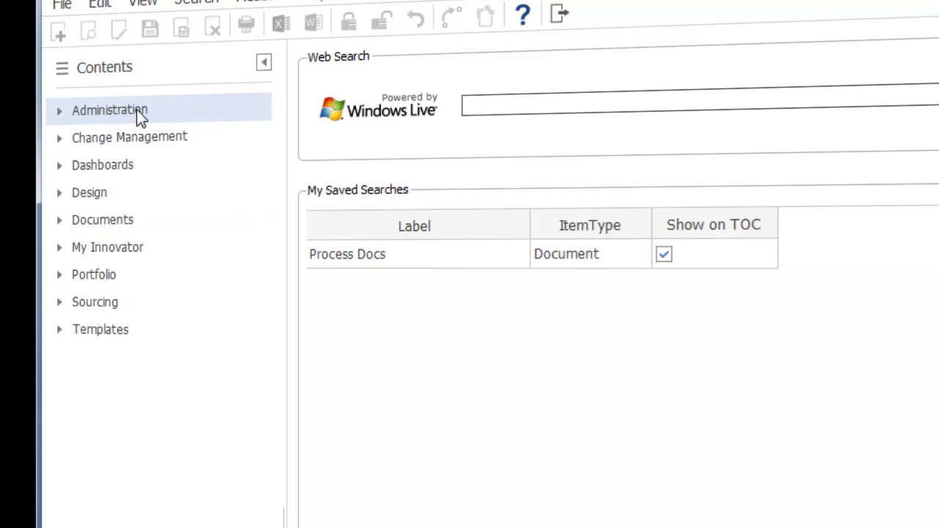
- Open the ItemTypes list under Administration and search it for names matching part*
left_click(59, 110)
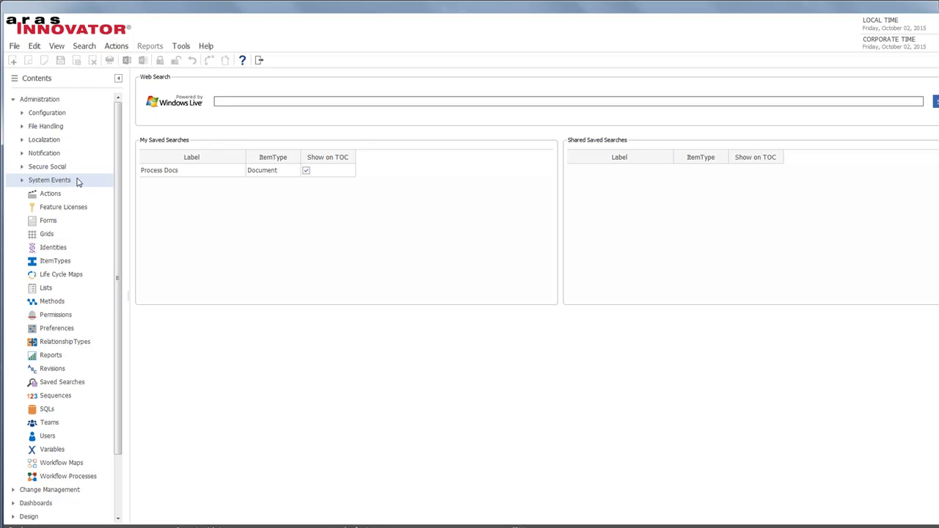
left_click(66, 262)
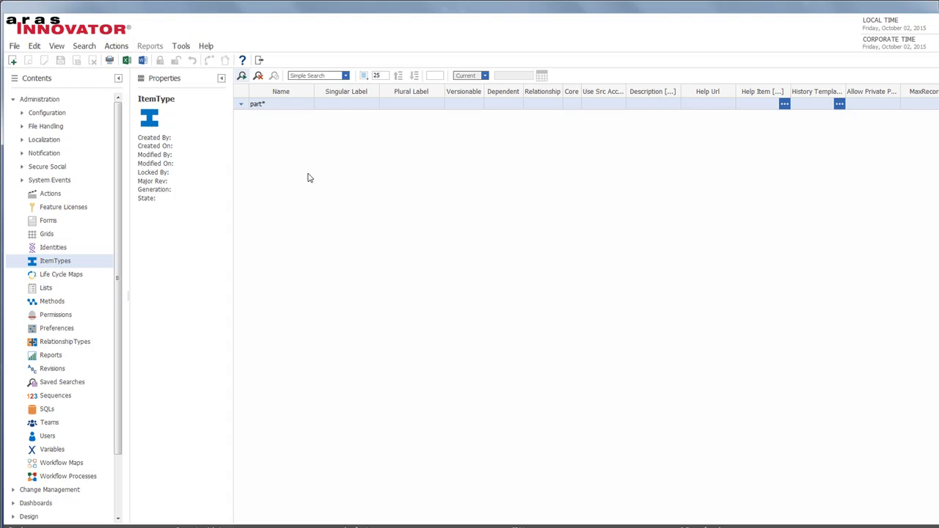
left_click(242, 76)
- Clear the ItemTypes search criteria and search for names matching do*
left_click(282, 104)
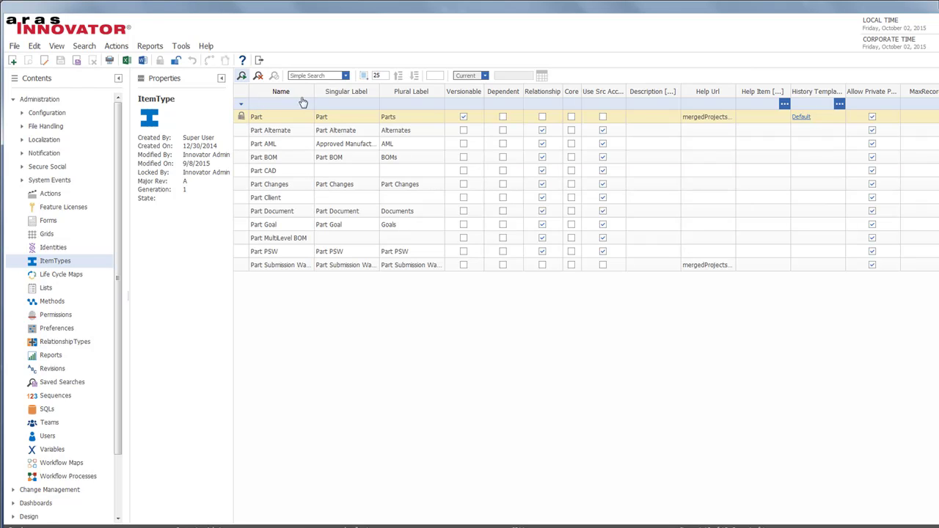
left_click(257, 75)
left_click(241, 76)
left_click(275, 105)
type("do")
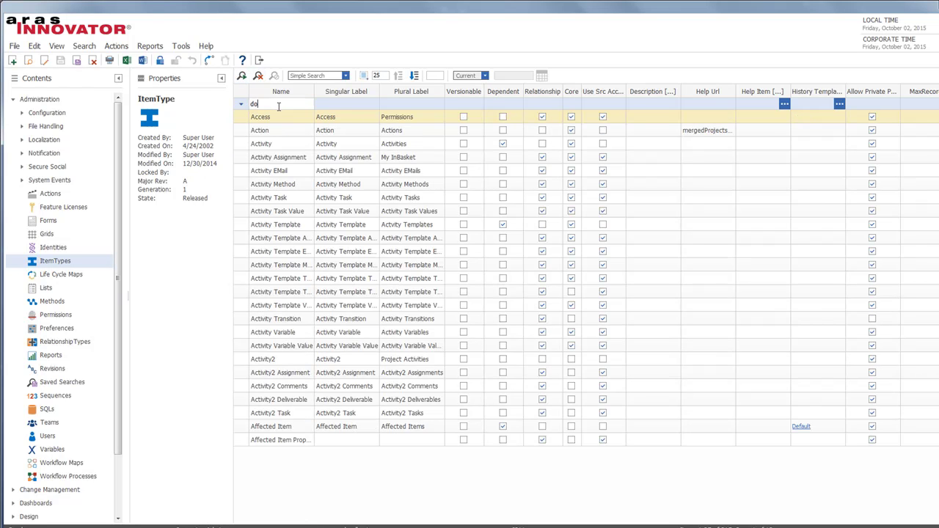
type("*")
key("Return")
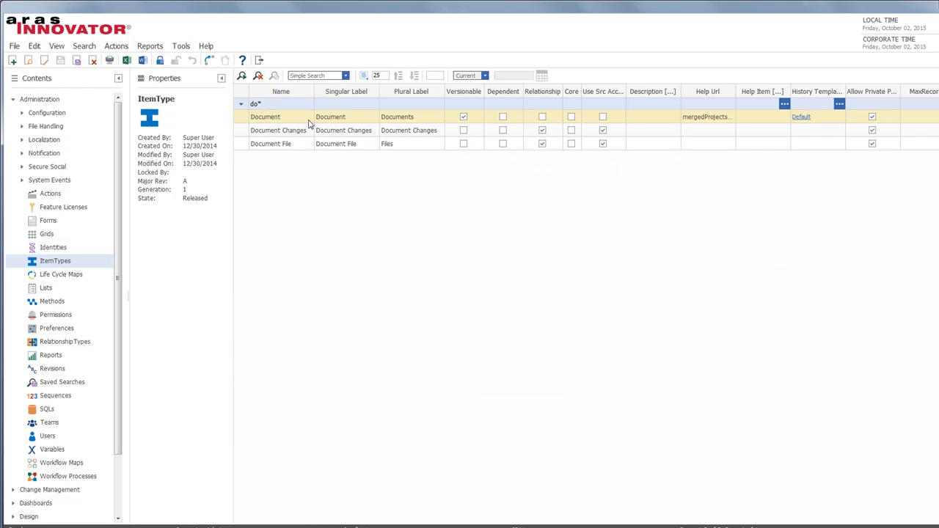
- Open the Document ItemType definition and maximize its window
double_click(307, 119)
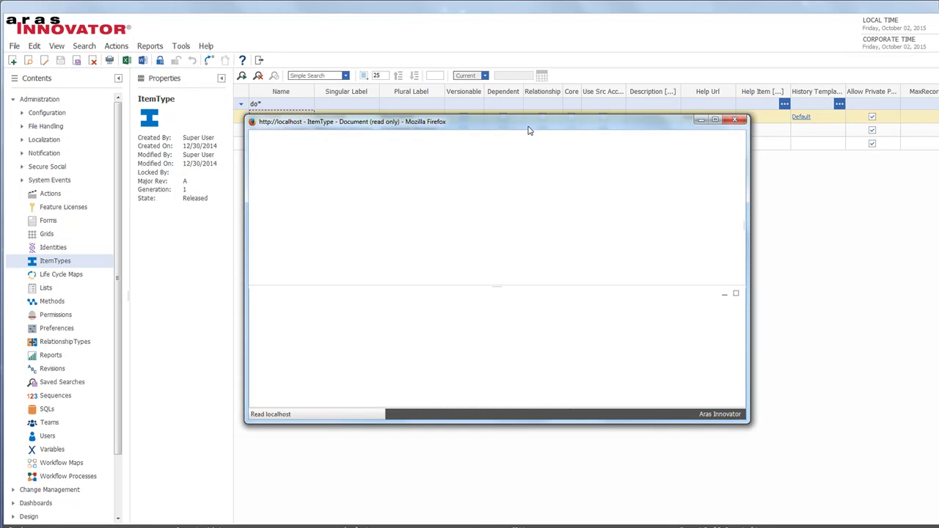
left_click_drag(587, 116, 592, 30)
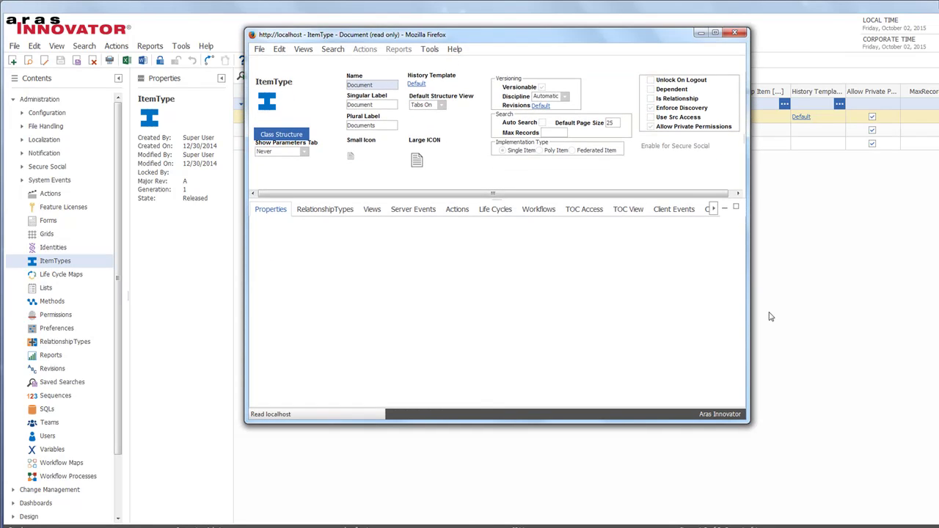
left_click(714, 32)
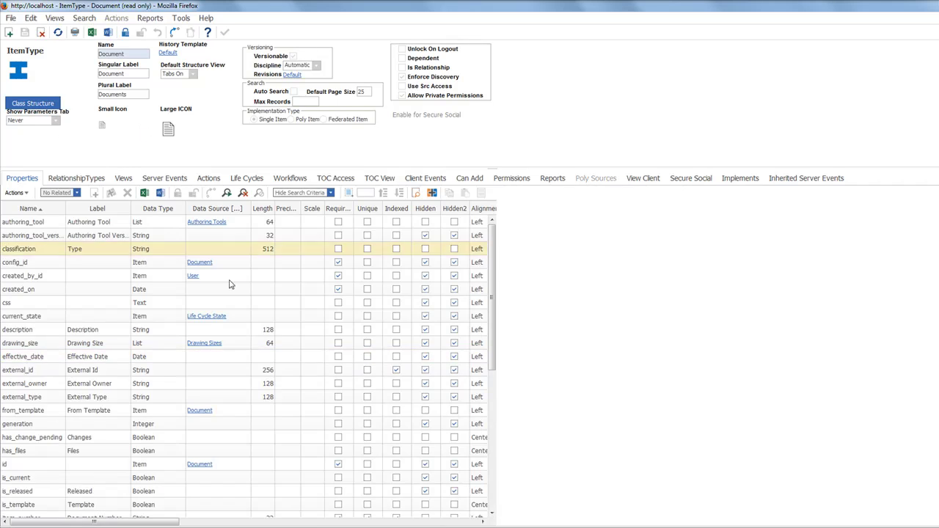
- Look through the Document ItemType's properties, relationship types and views
scroll(87, 220, "down", 6)
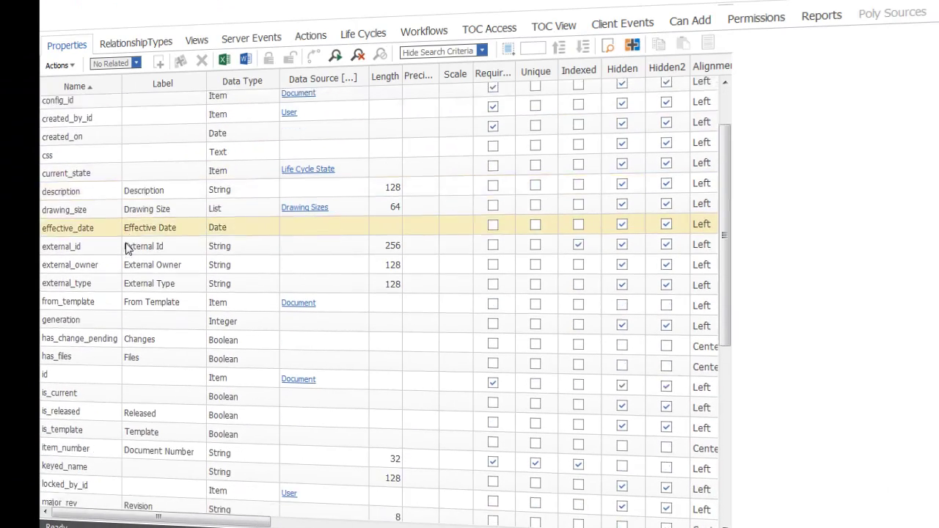
left_click(128, 49)
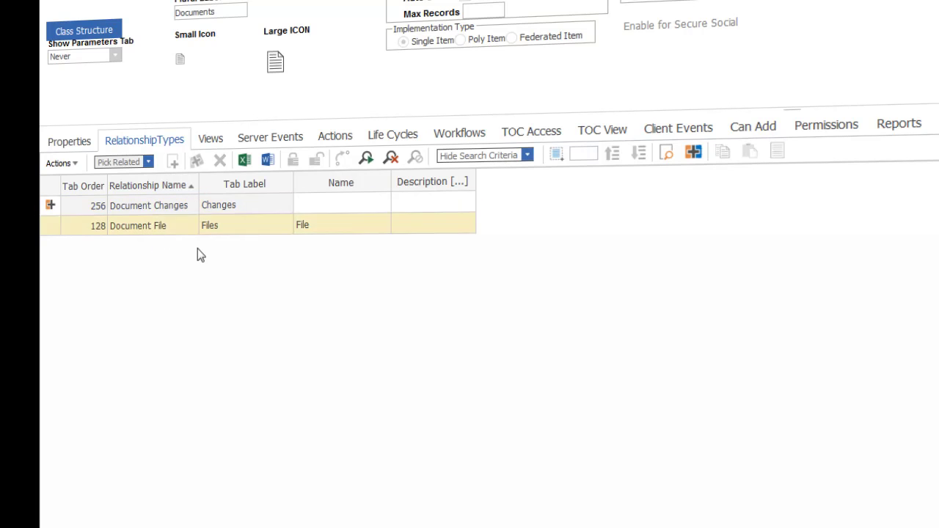
left_click(209, 139)
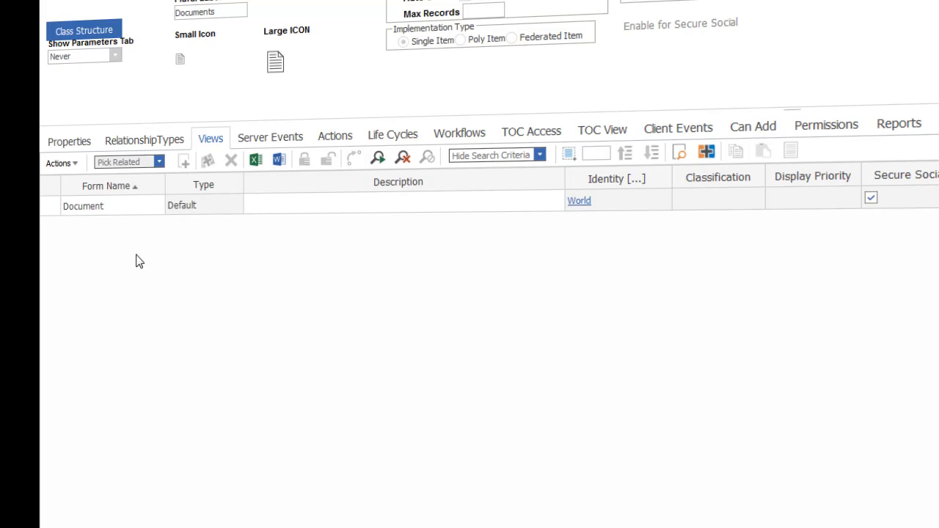
- Open the Document form, lock it for editing, move the From Template field below the image link under Effective Date, and save and close the form
double_click(232, 205)
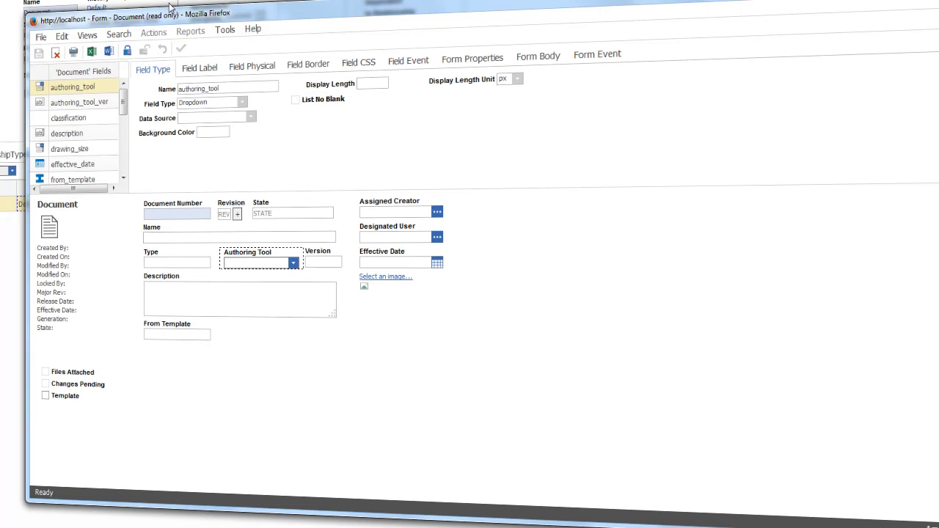
left_click(127, 51)
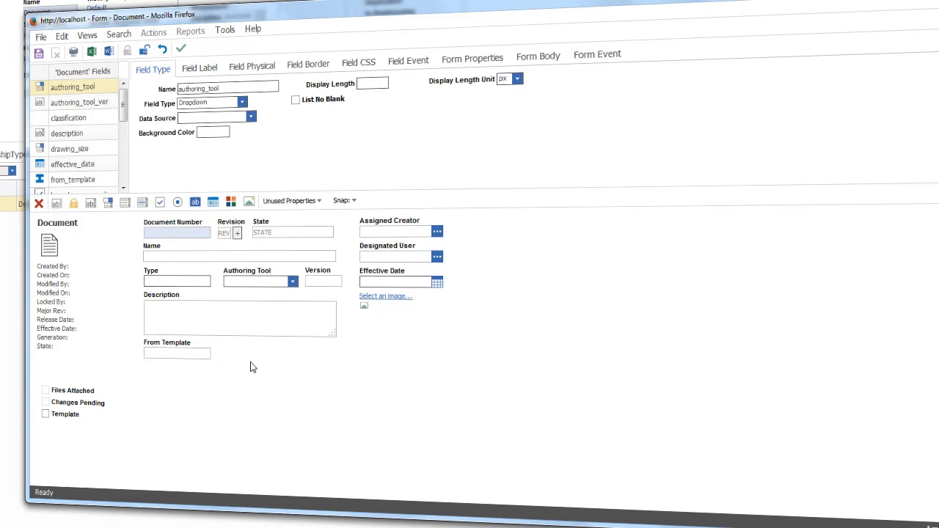
left_click_drag(171, 351, 412, 381)
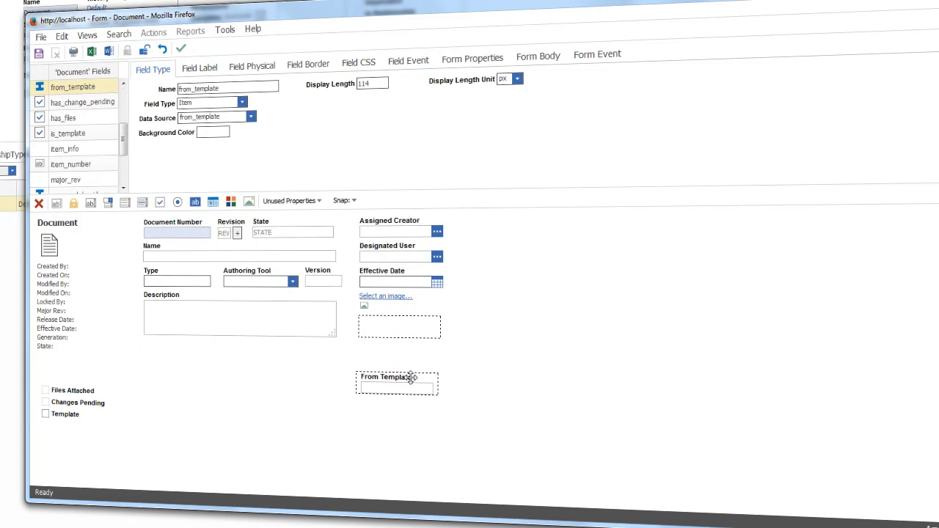
left_click(182, 46)
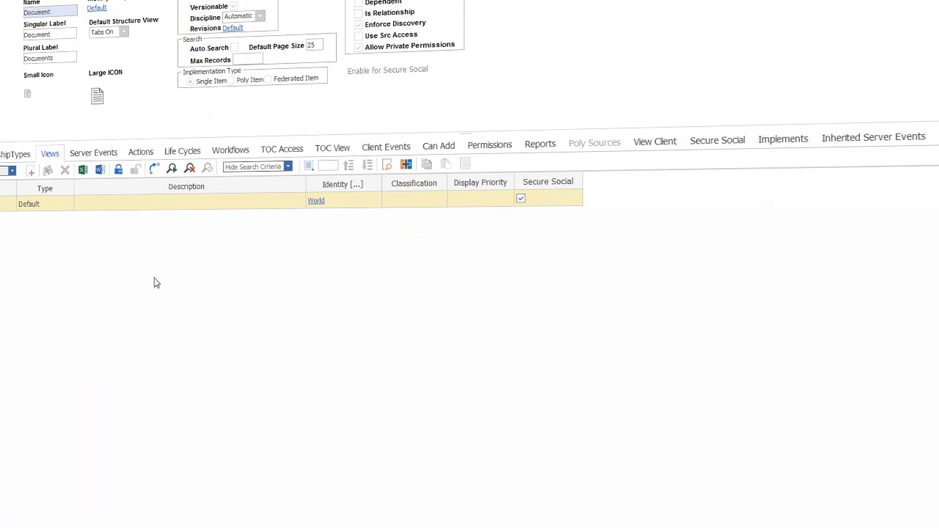
- Examine the Document ItemType's server events, actions, life cycles, TOC access, client events, add rights, permissions and reports
left_click(93, 153)
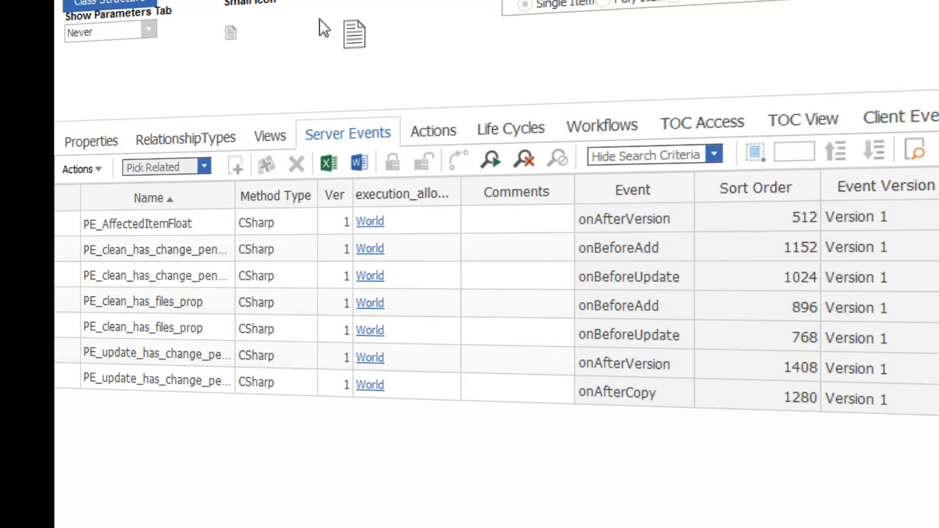
left_click(445, 141)
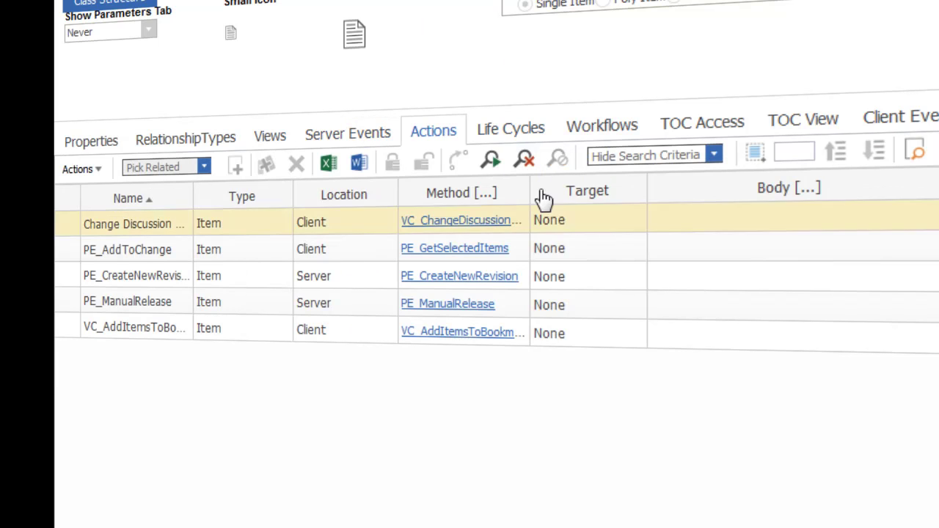
left_click(524, 130)
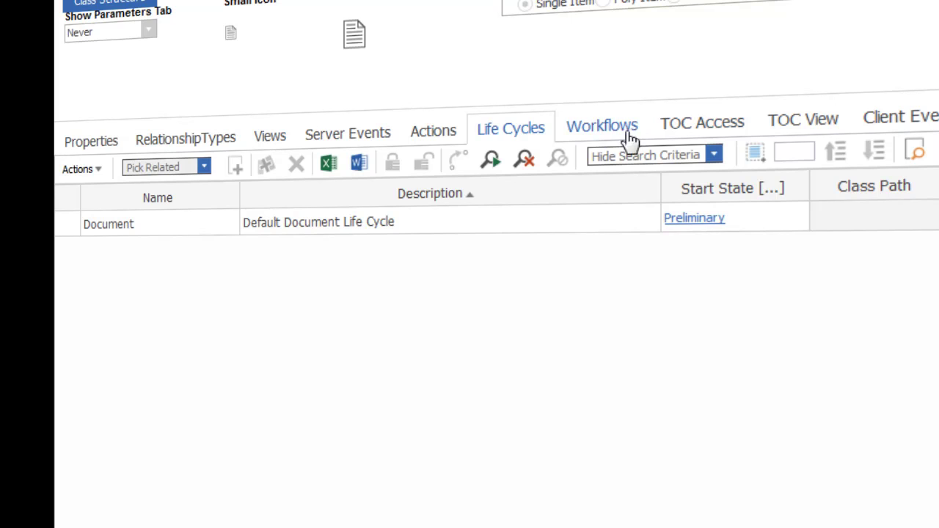
left_click(719, 134)
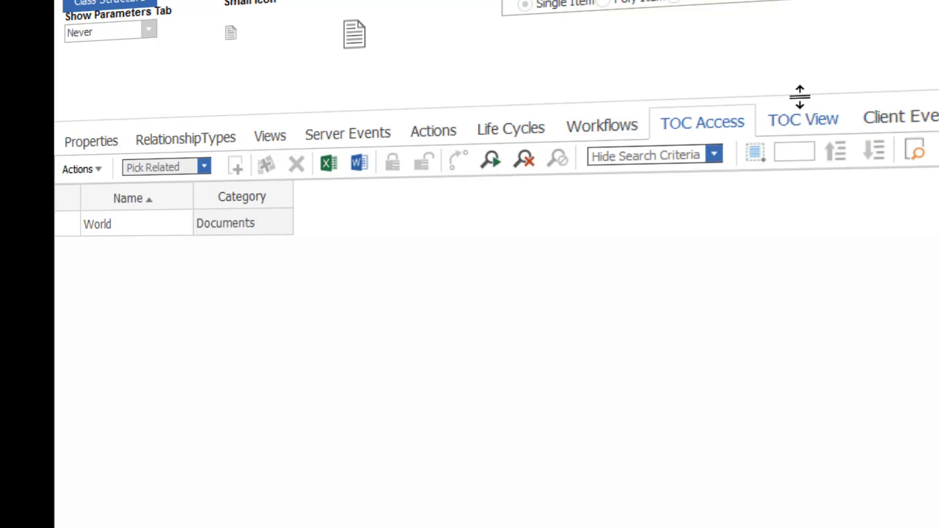
left_click(921, 121)
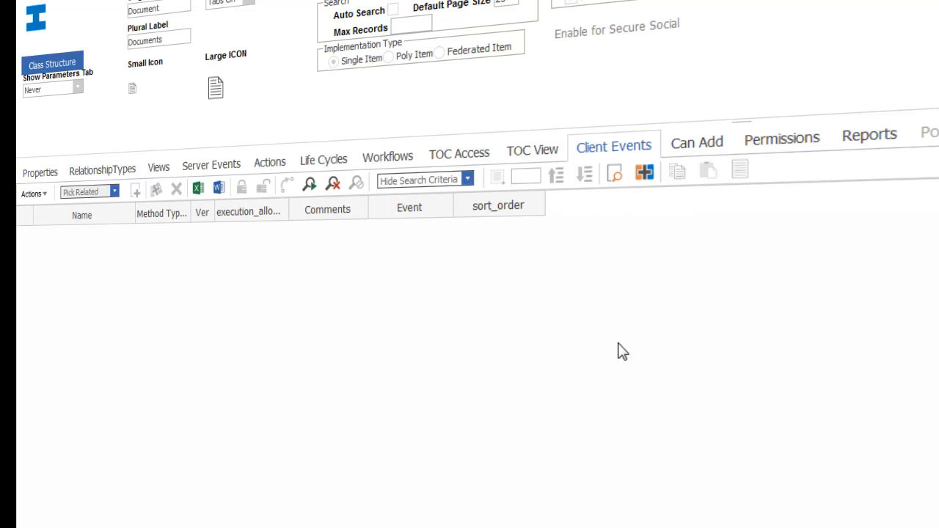
left_click(706, 146)
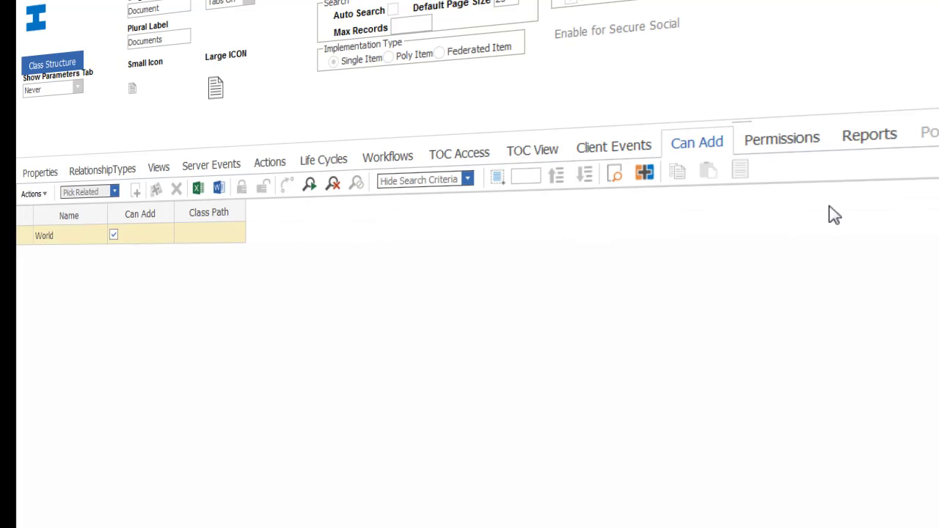
left_click(774, 154)
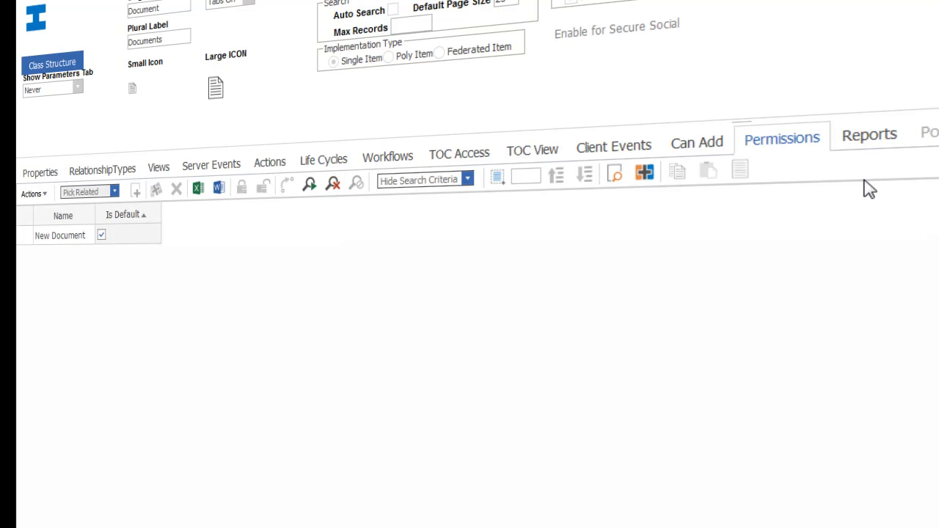
left_click(867, 141)
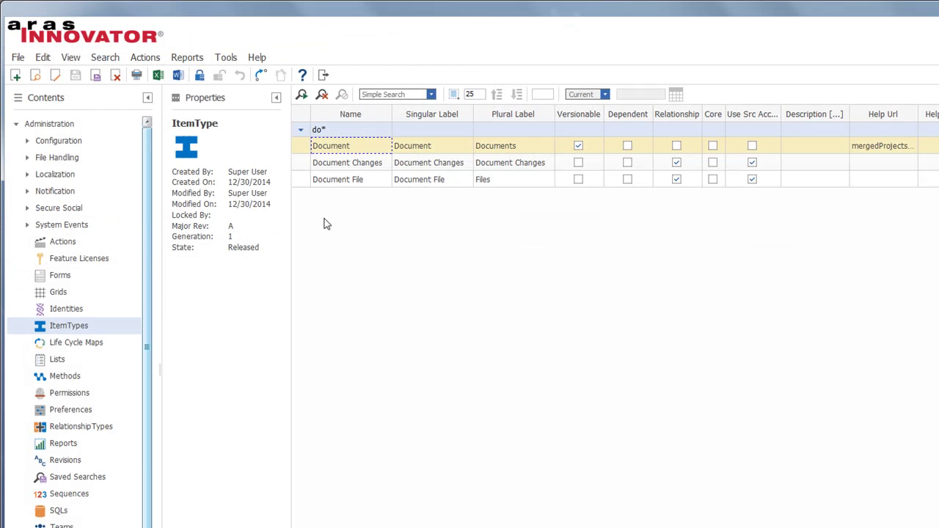
- Search the ItemTypes for names matching proje*, and open the Project definition in a maximized window
left_click(353, 130)
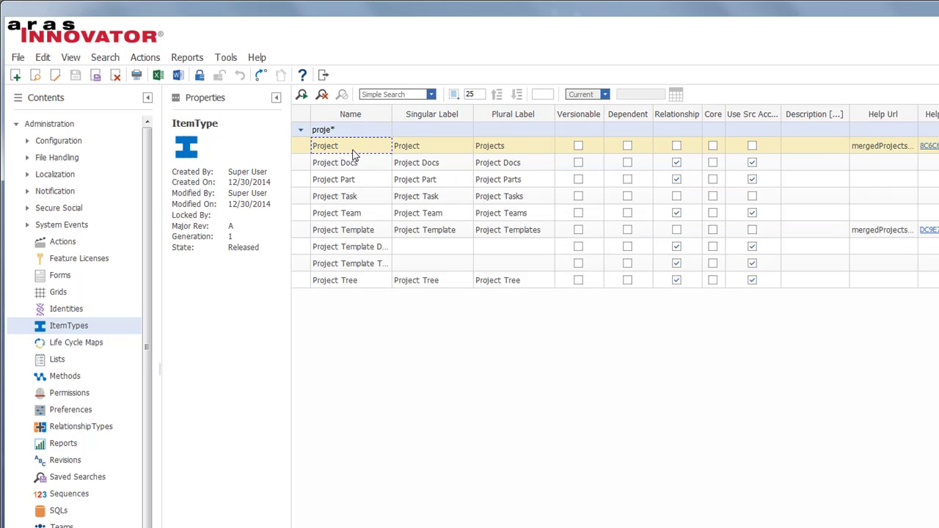
double_click(352, 149)
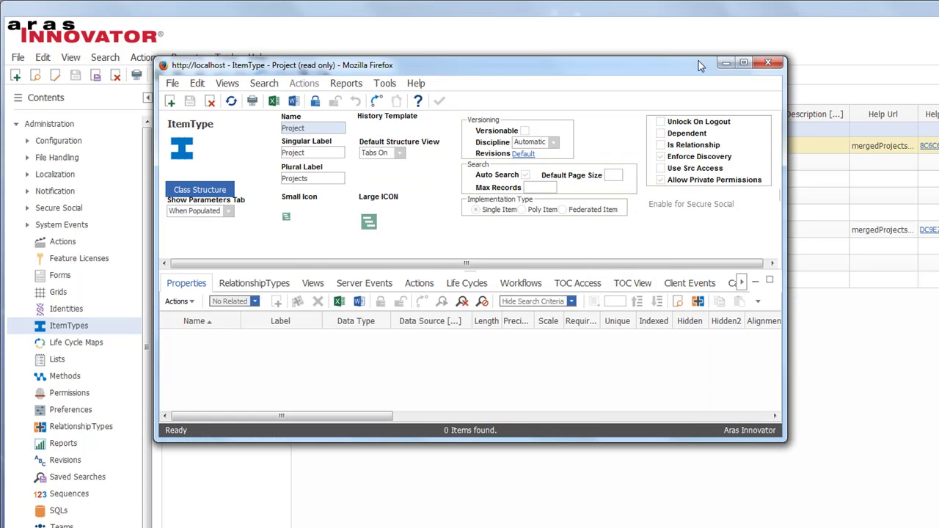
left_click_drag(698, 61, 613, 42)
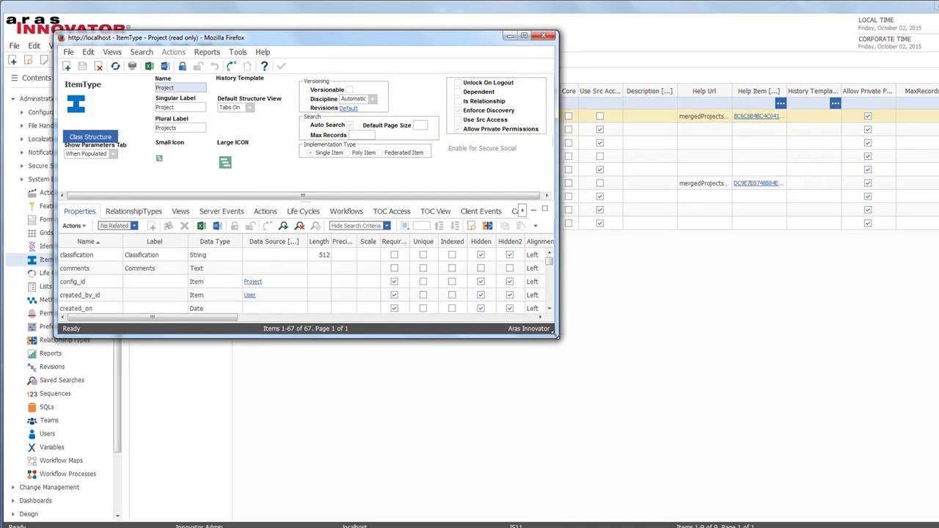
left_click_drag(556, 334, 802, 464)
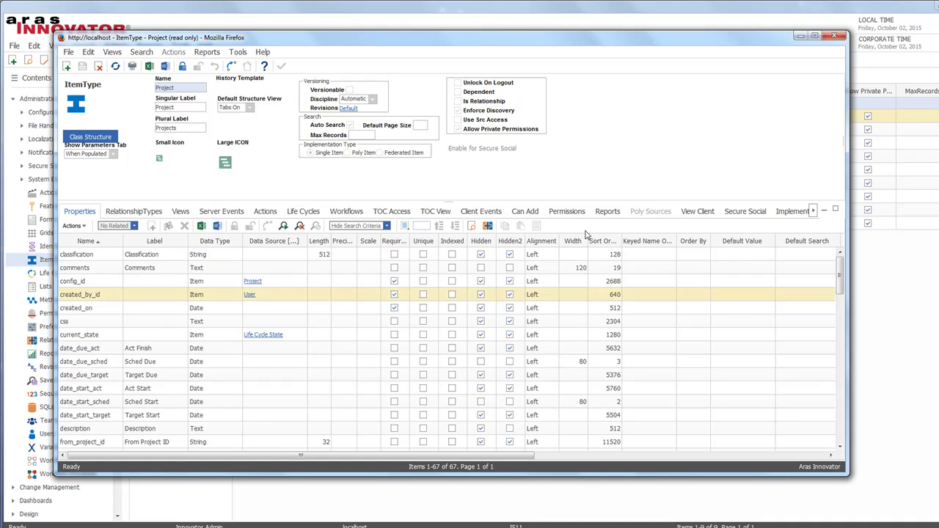
double_click(624, 41)
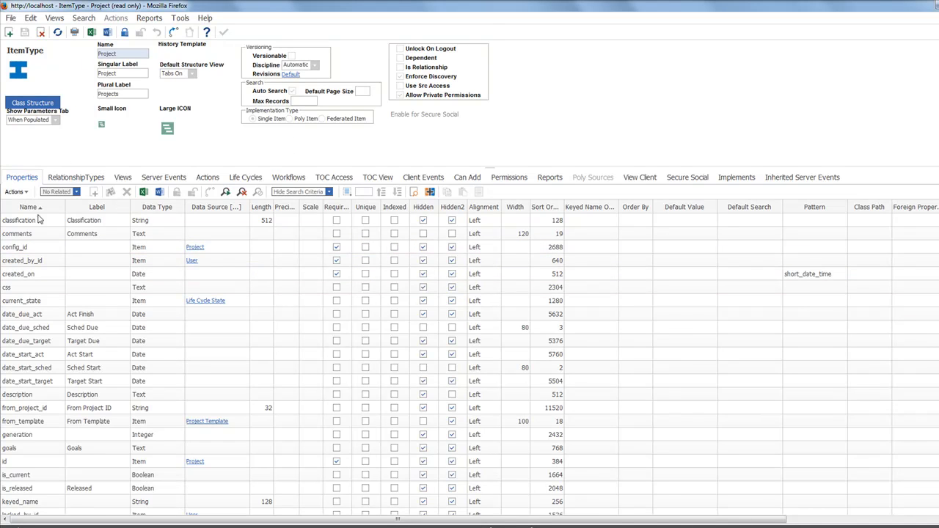
- Examine the Project ItemType's properties, such as the scheduled due date, and show its relationship types
left_click(29, 327)
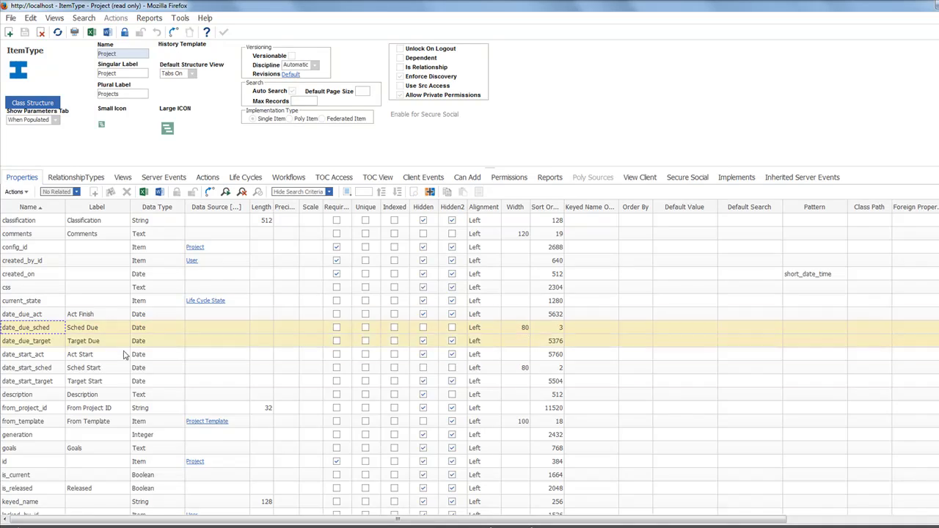
scroll(97, 327, "down", 1)
scroll(97, 327, "down", 1)
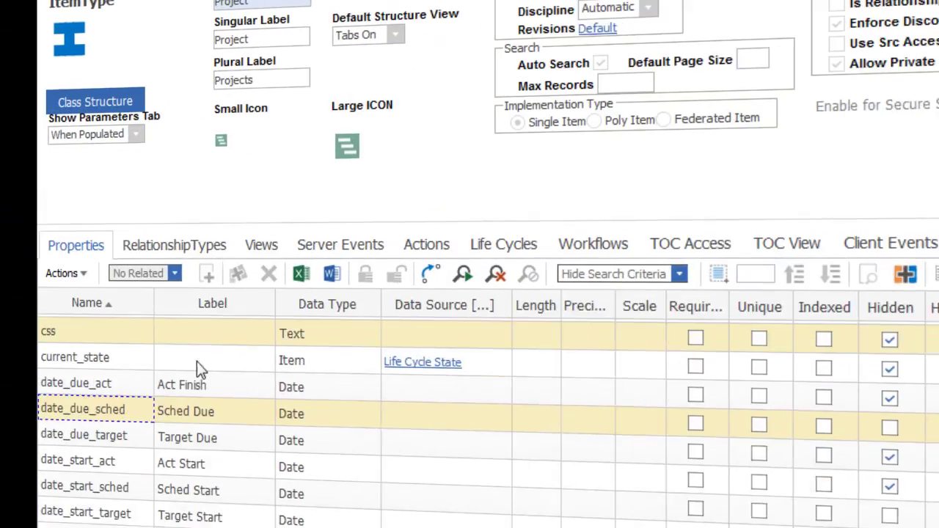
scroll(84, 234, "up", 2)
left_click(189, 247)
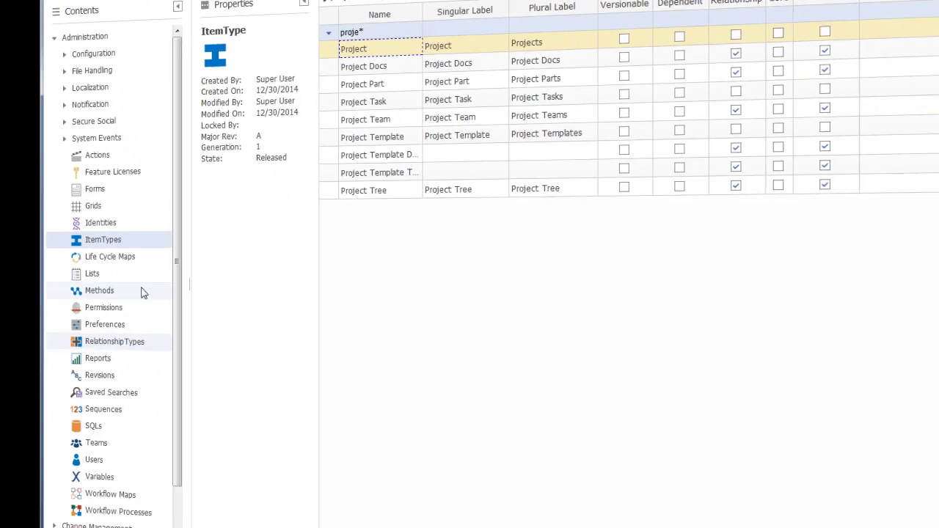
- Open the test APO project from Projects under Portfolio, view its relationship tabs, and close it
scroll(143, 293, "down", 3)
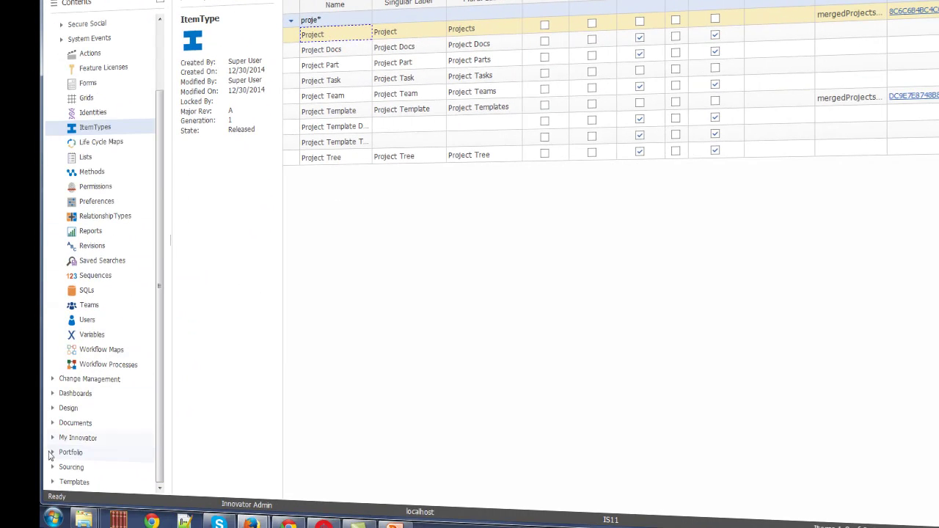
left_click(51, 453)
left_click(95, 454)
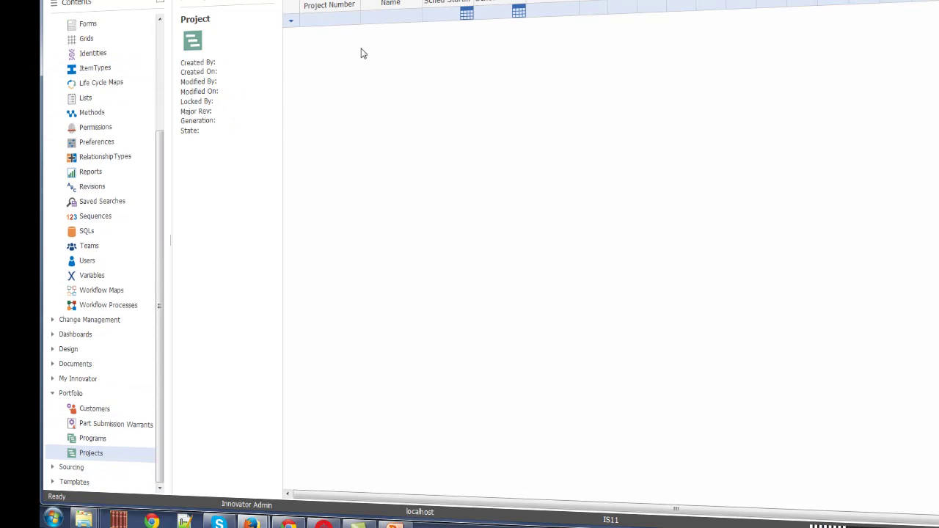
double_click(367, 51)
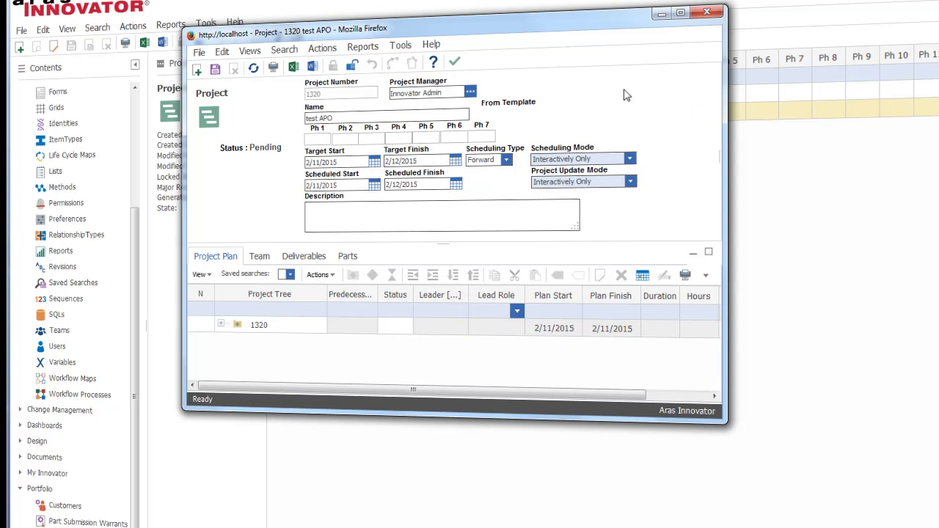
left_click(716, 13)
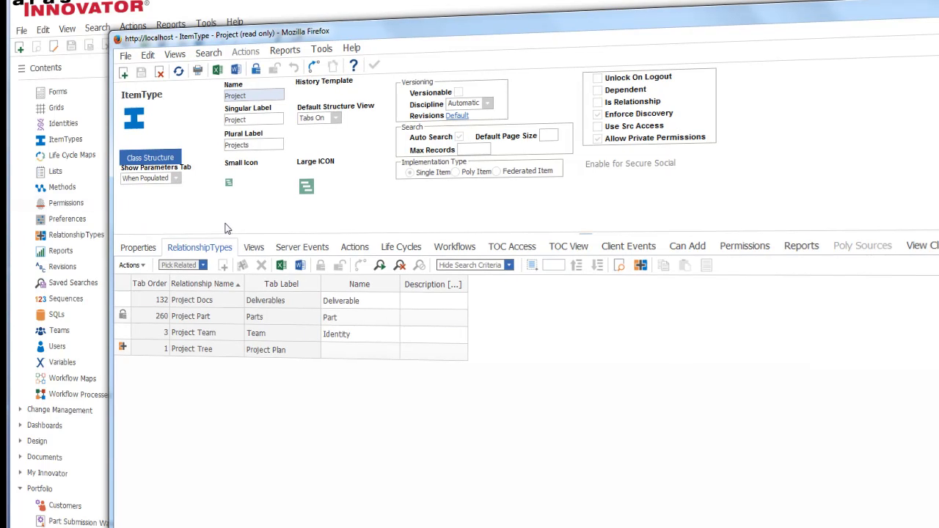
- Lock the Project ItemType for editing and add a relationship type to the Customer ItemType, found by searching for cu*
left_click(256, 69)
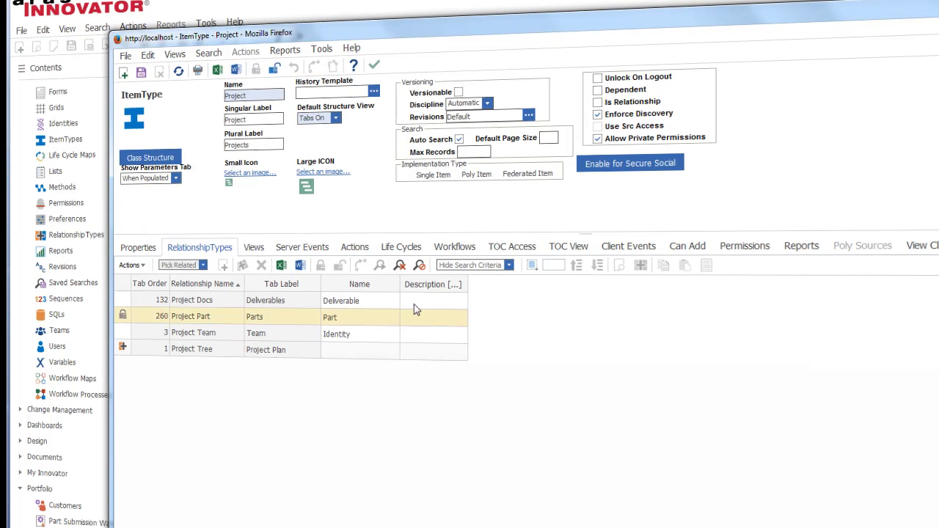
left_click(223, 265)
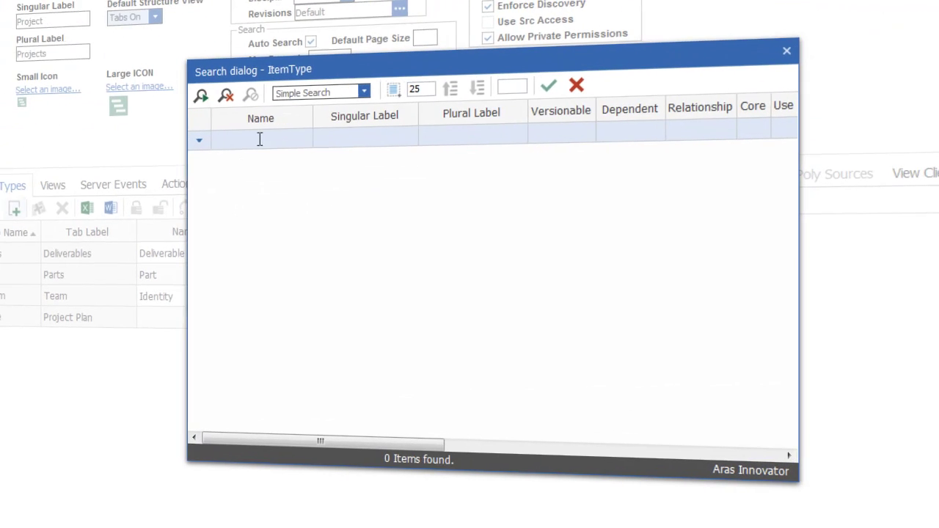
left_click(260, 139)
type("du*")
key("Return")
left_click(314, 157)
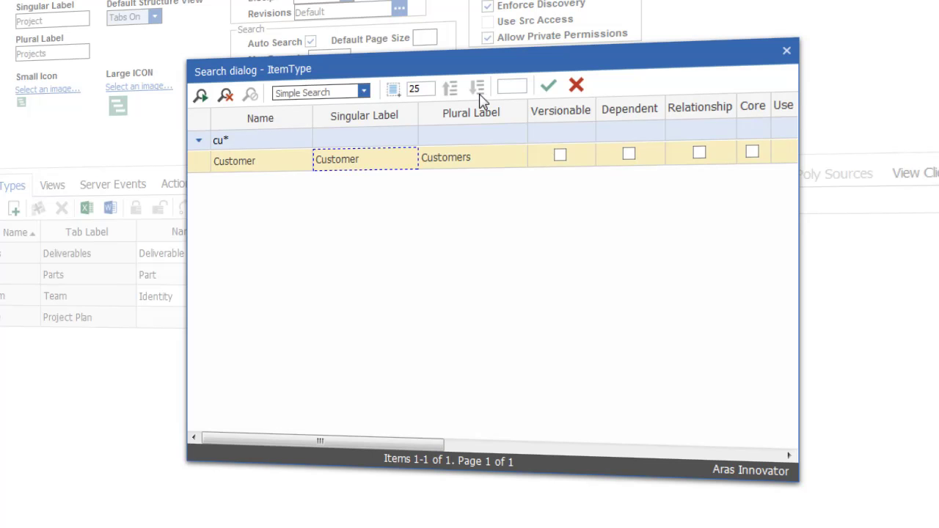
left_click(549, 86)
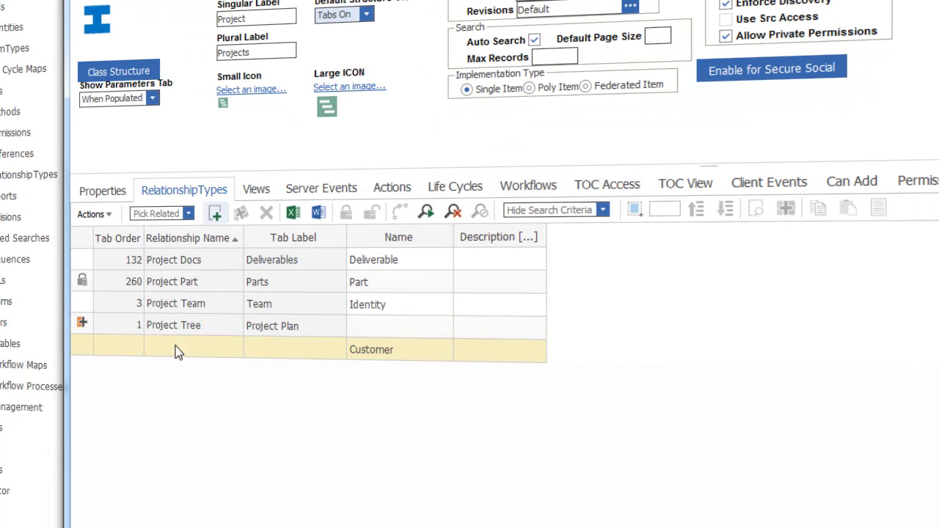
- Name the new relationship Project Customers with the tab label Customers, then save, unlock and close the Project ItemType
left_click(180, 350)
type("Project Customers")
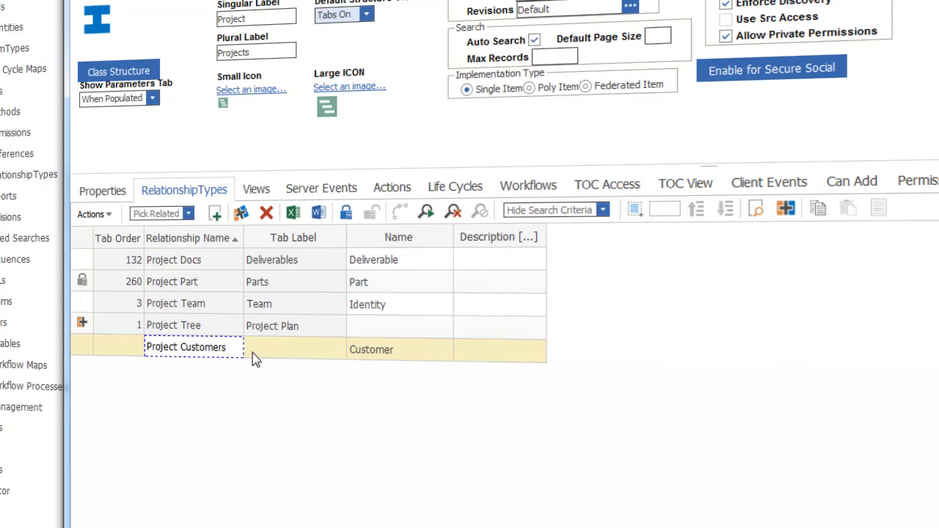
left_click(272, 349)
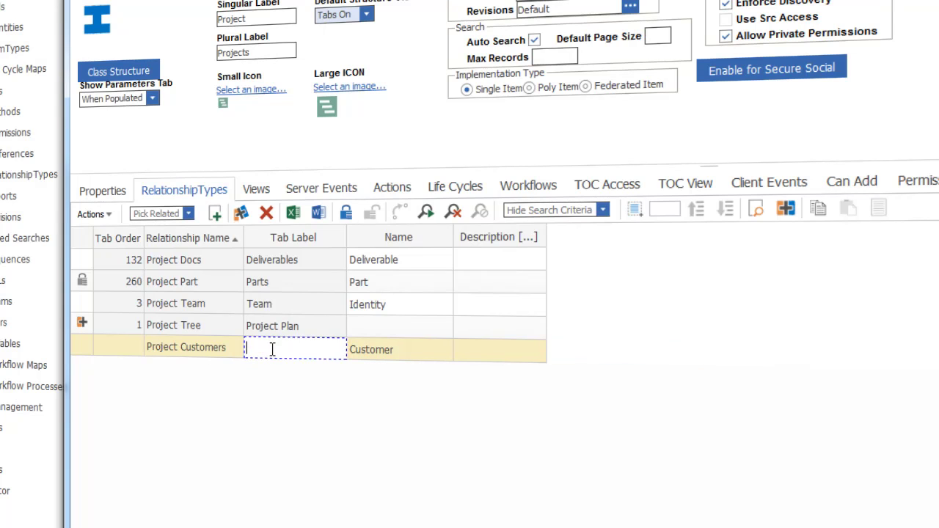
type("Client")
key("BackSpace")
key("BackSpace")
key("BackSpace")
key("BackSpace")
key("BackSpace")
type("ustomers")
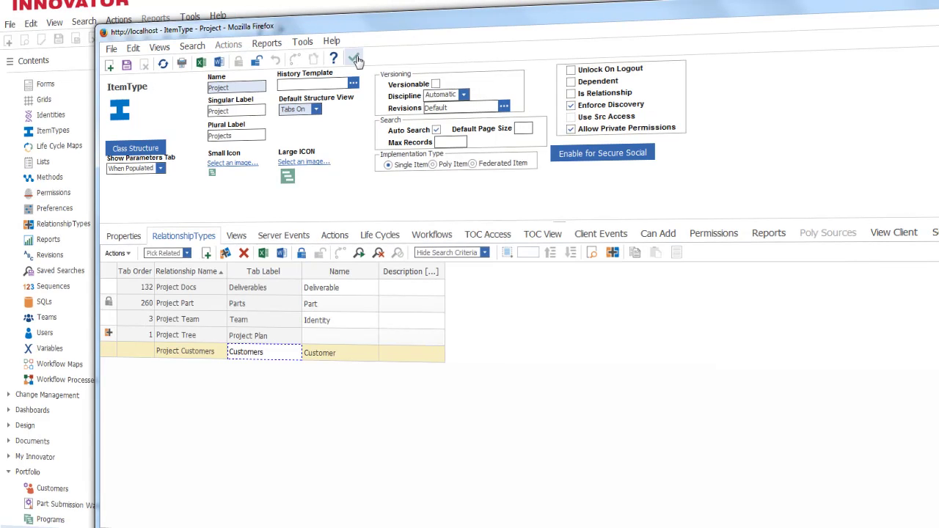
left_click(355, 59)
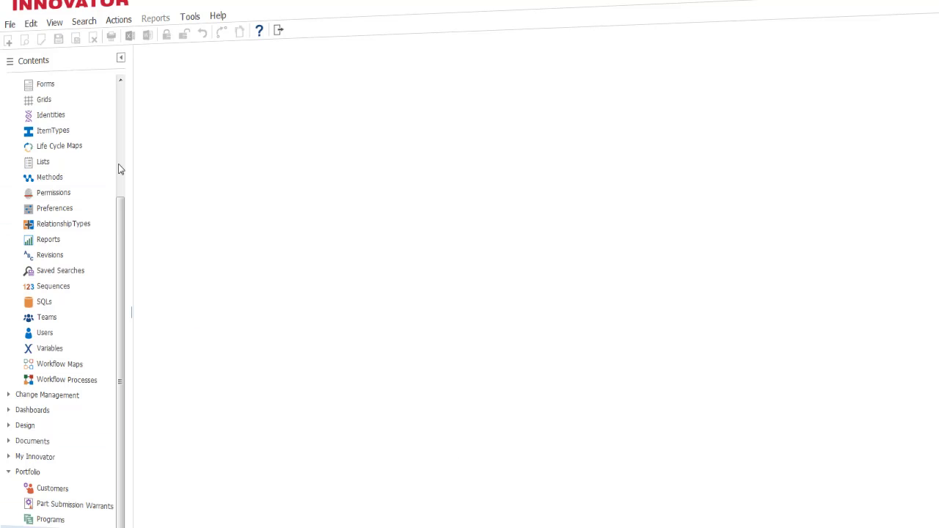
- Search the Projects under Portfolio, reopen the test APO project to check for the new Customers relationship tab, and close it
scroll(103, 309, "up", 2)
scroll(119, 381, "down", 2)
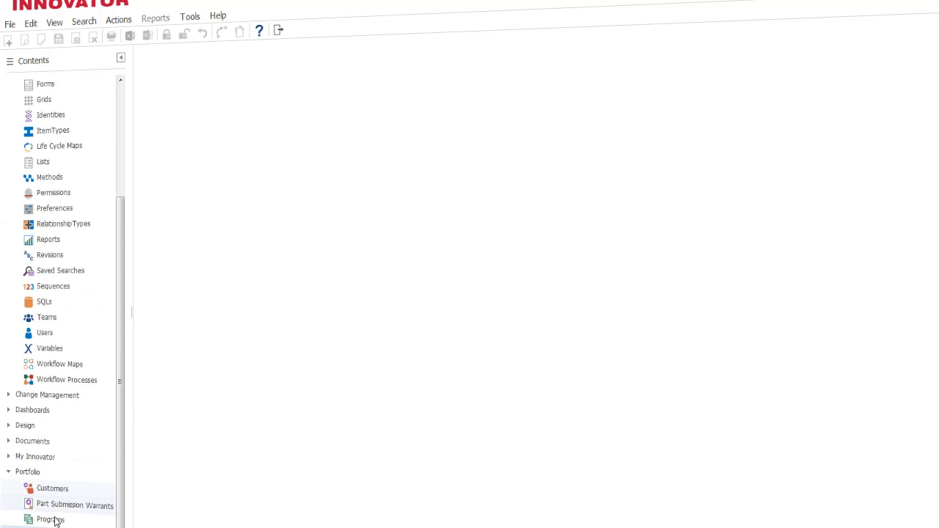
left_click(55, 521)
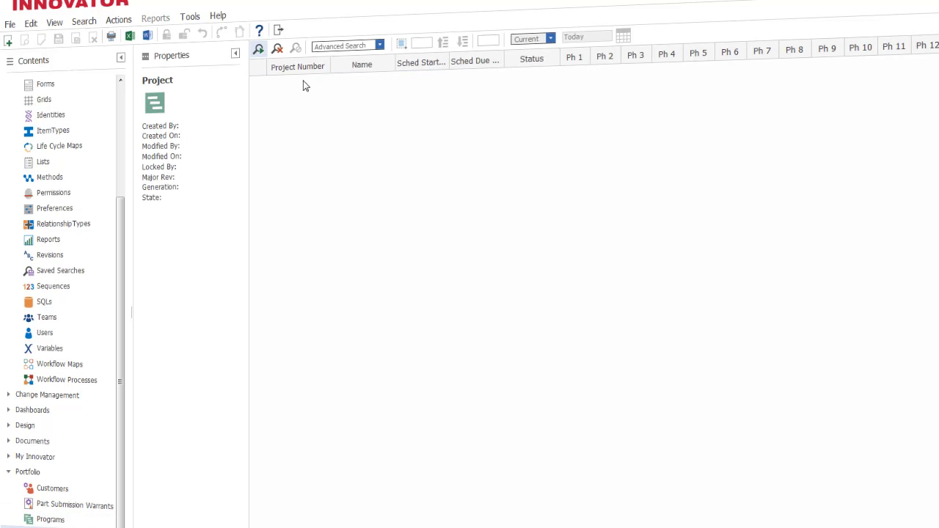
left_click(258, 49)
double_click(338, 115)
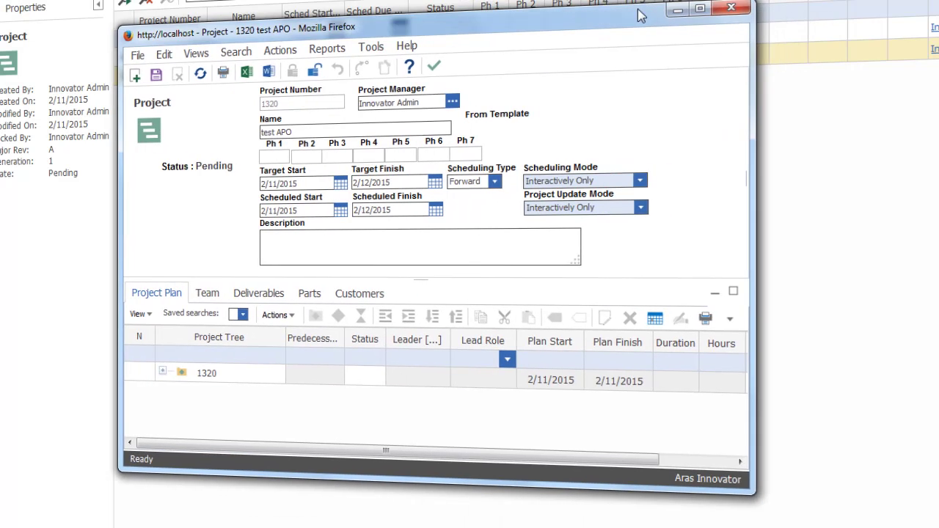
left_click(740, 12)
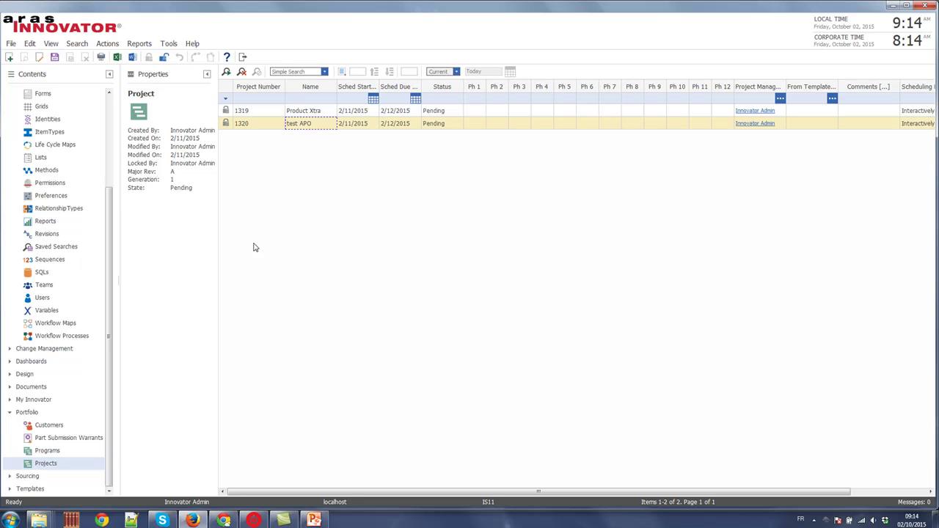
- Look through the administration categories in the contents tree and open the Permissions view
left_click_drag(112, 217, 122, 177)
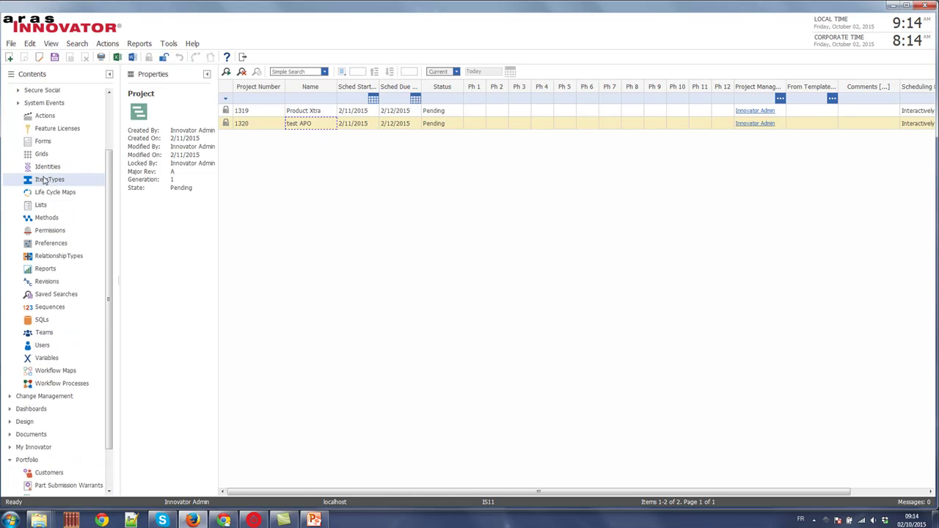
left_click_drag(108, 184, 53, 96)
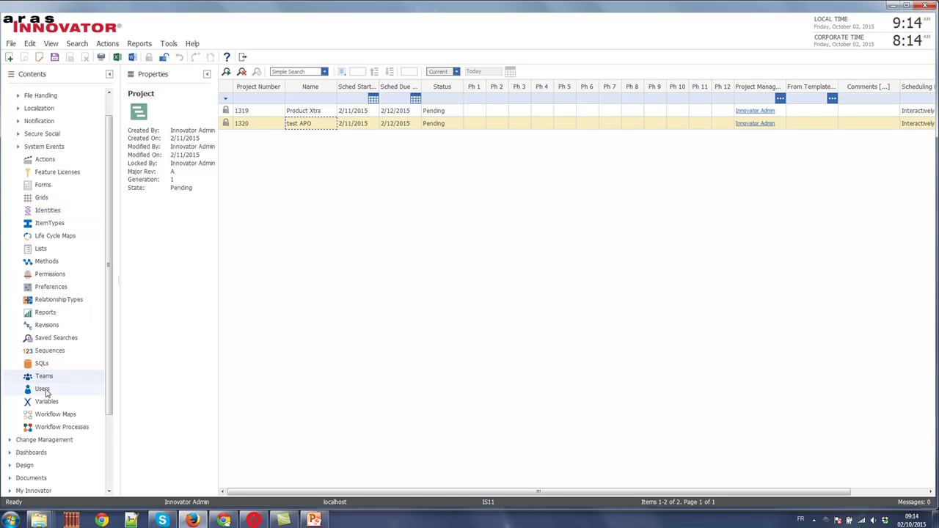
left_click(50, 274)
scroll(108, 160, "up", 1)
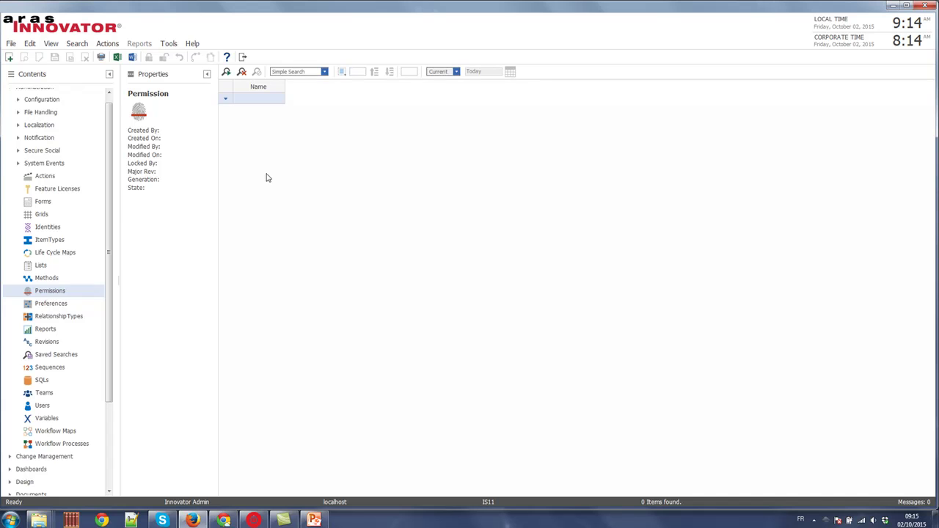
scroll(85, 165, "up", 1)
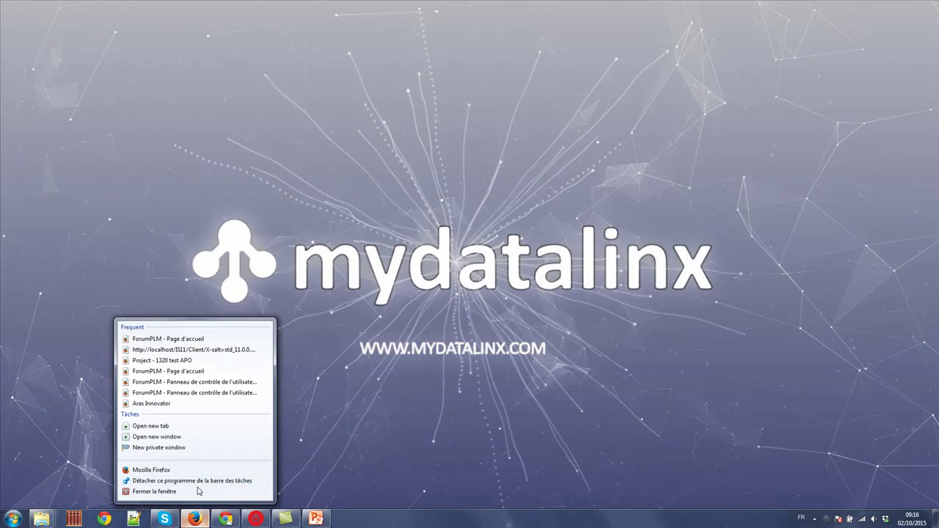
- Switch to a new Mozilla Firefox window and load the website mydatalinx.com
left_click(197, 470)
left_click(139, 33)
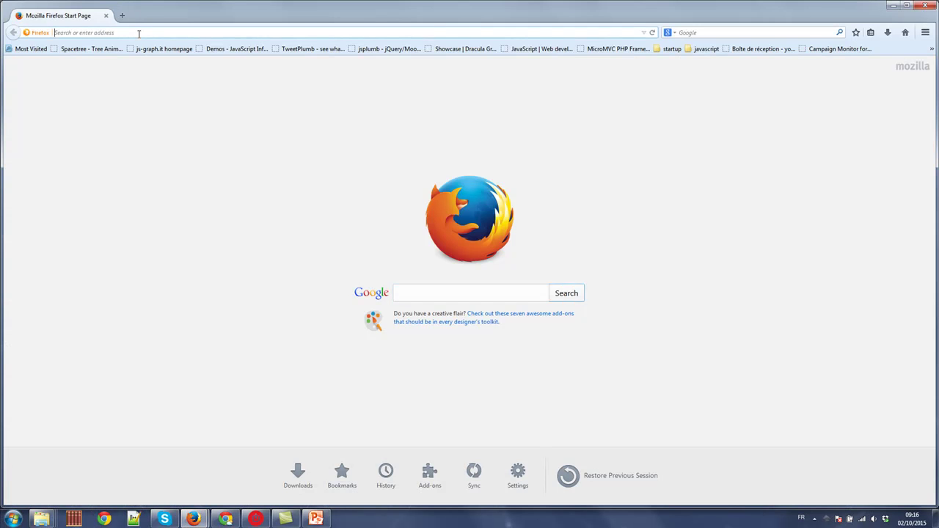
type("mydatalinx.com/")
key("Return")
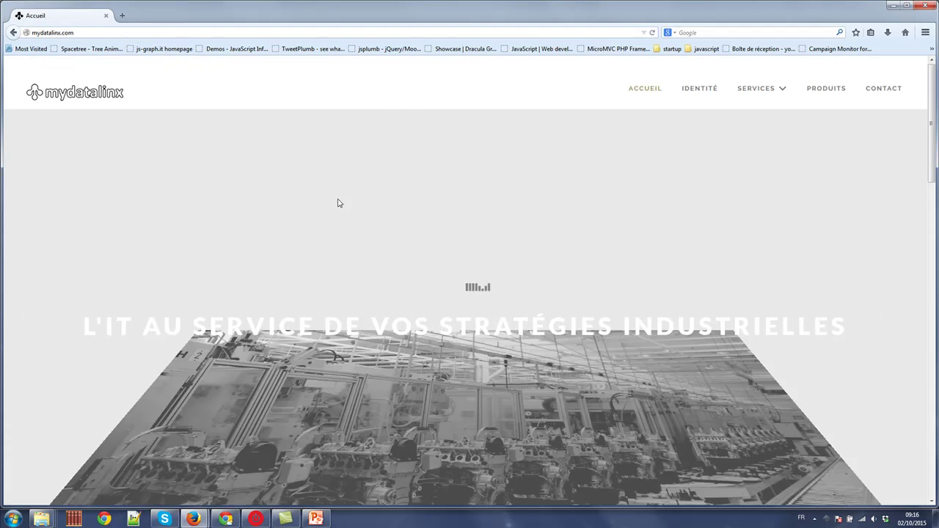
- Open the Formation page from the site's services and review the PLM and product training courses offered
mouse_move(782, 91)
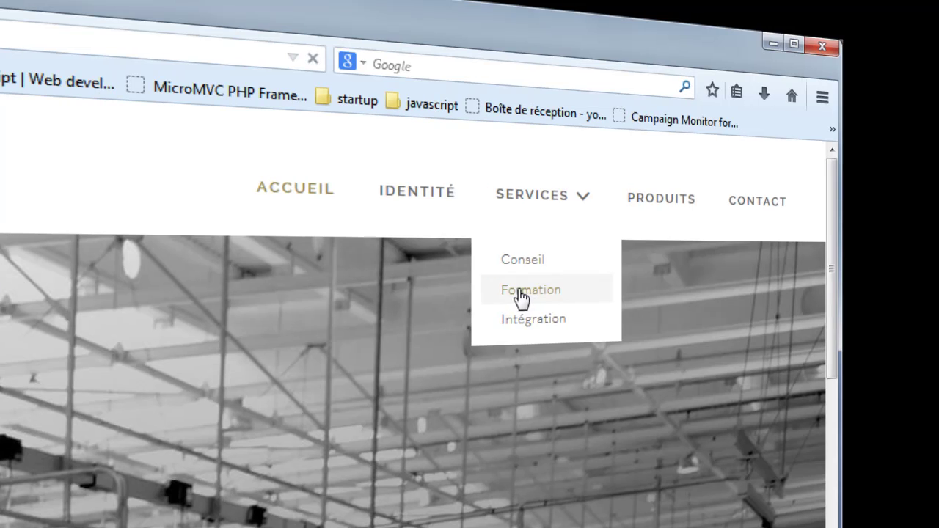
left_click(530, 288)
scroll(321, 159, "down", 3)
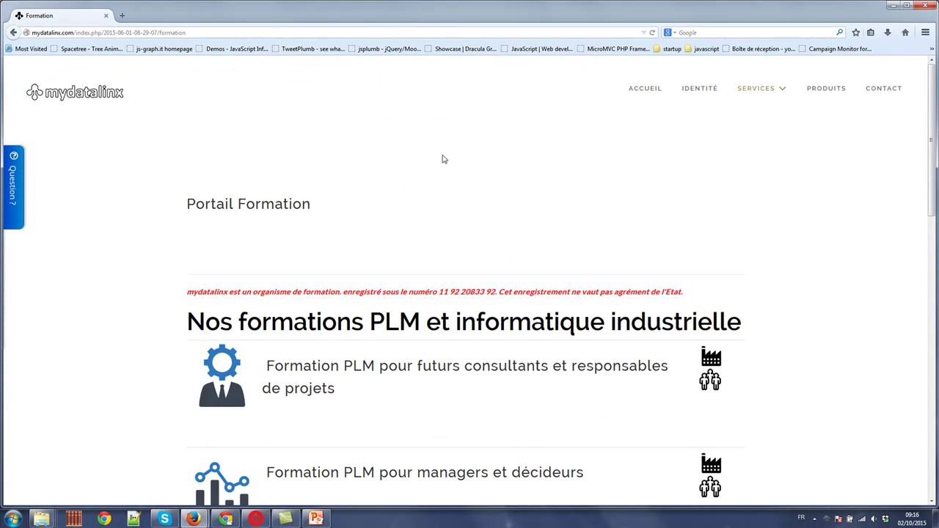
scroll(293, 235, "down", 6)
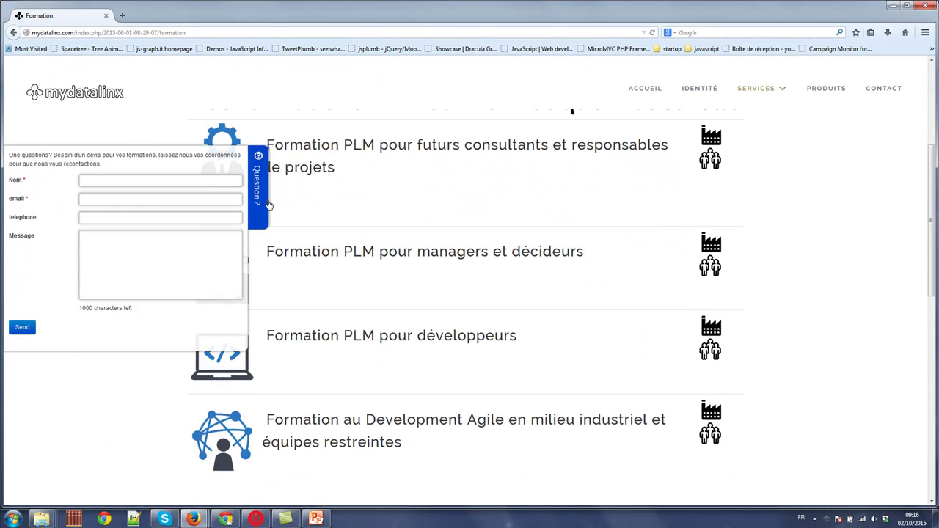
scroll(283, 284, "down", 4)
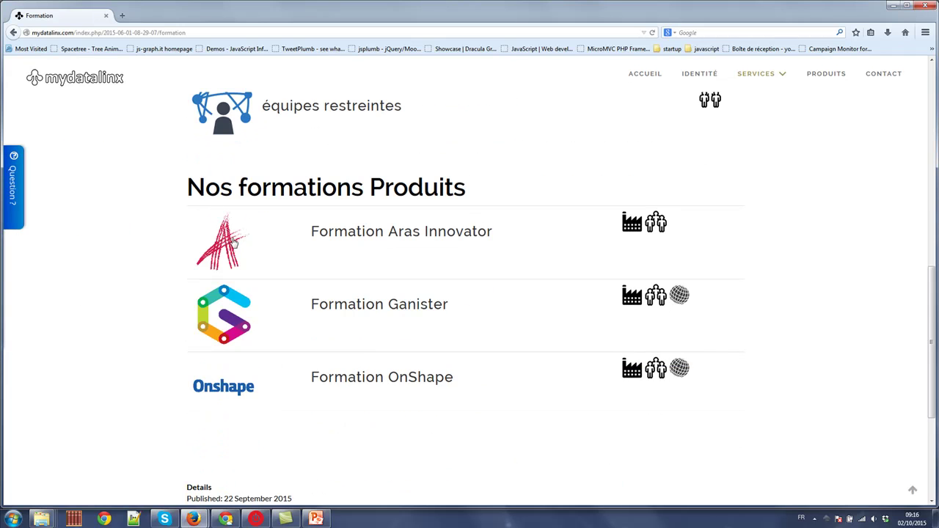
- Open the Aras Innovator training page, review its objectives, prerequisites and four-day schedule, and collapse the demo request form
left_click(226, 243)
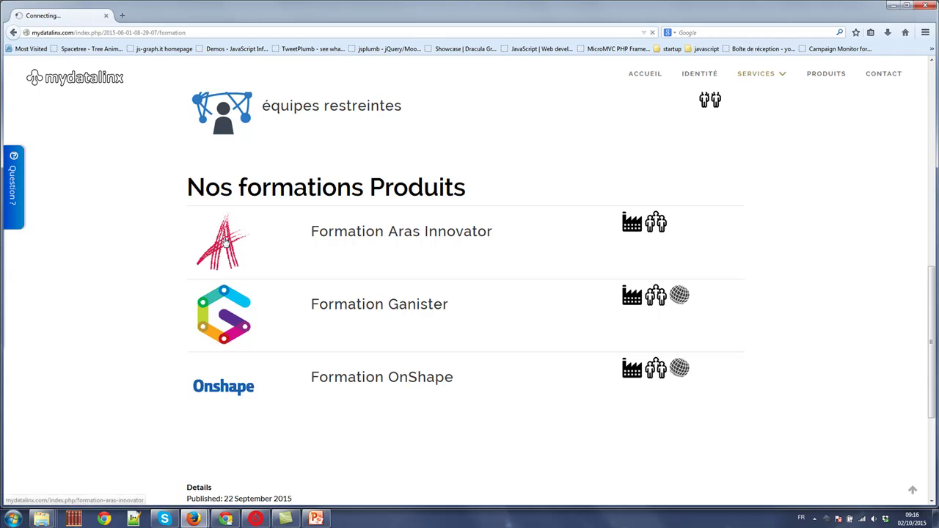
scroll(455, 168, "down", 5)
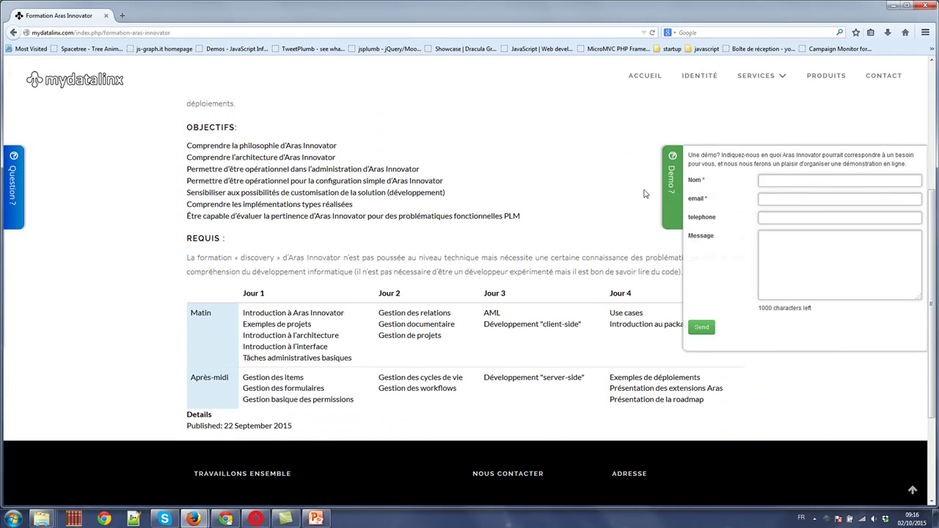
scroll(576, 198, "up", 3)
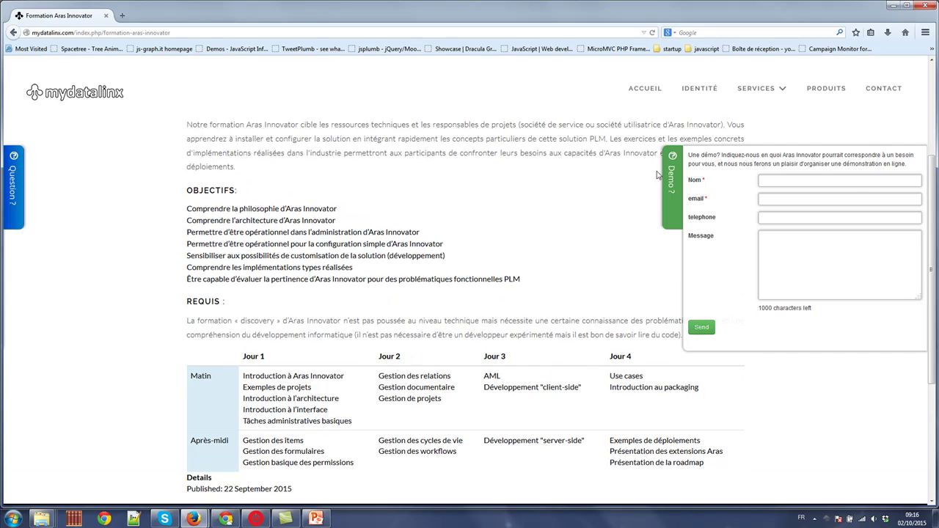
left_click(669, 192)
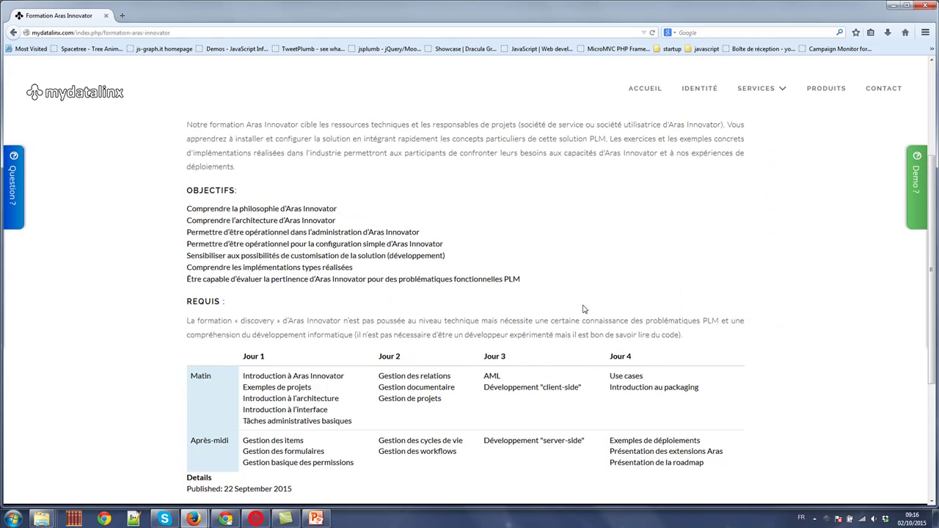